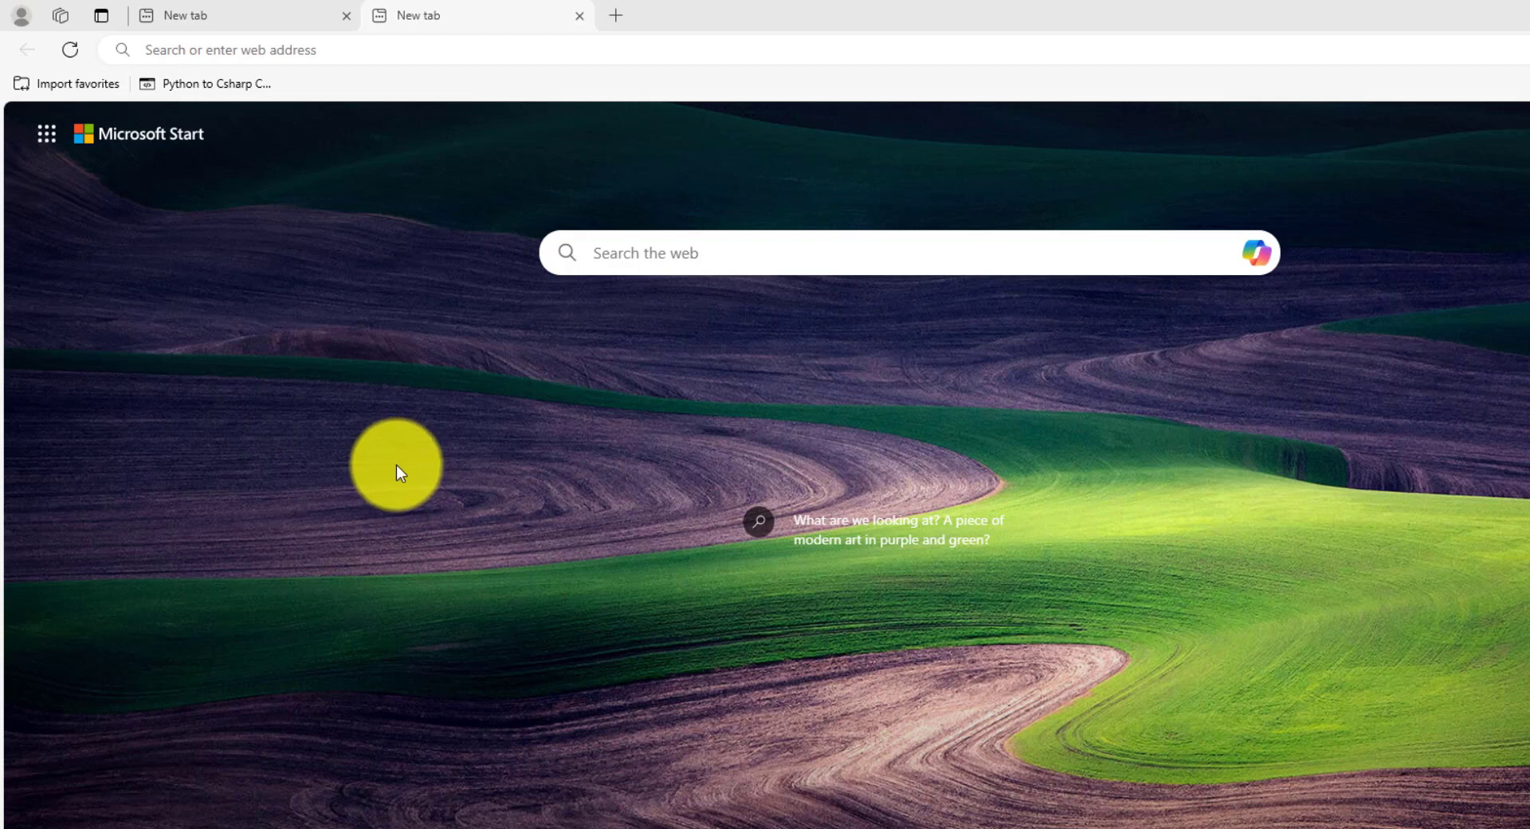
Step: Go to the Google home page at google.com.au
click(223, 48)
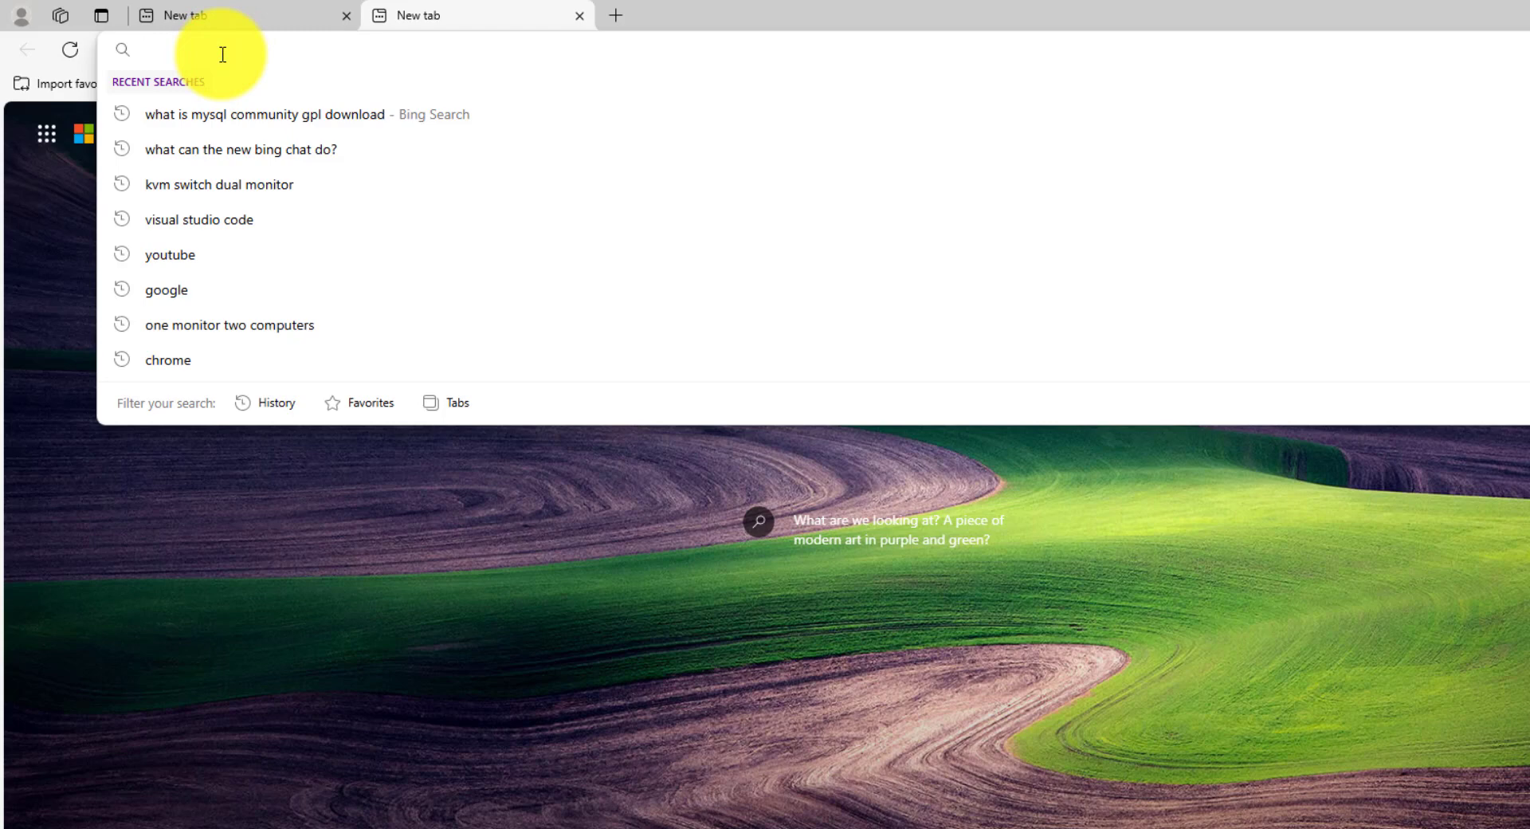
text(googl)
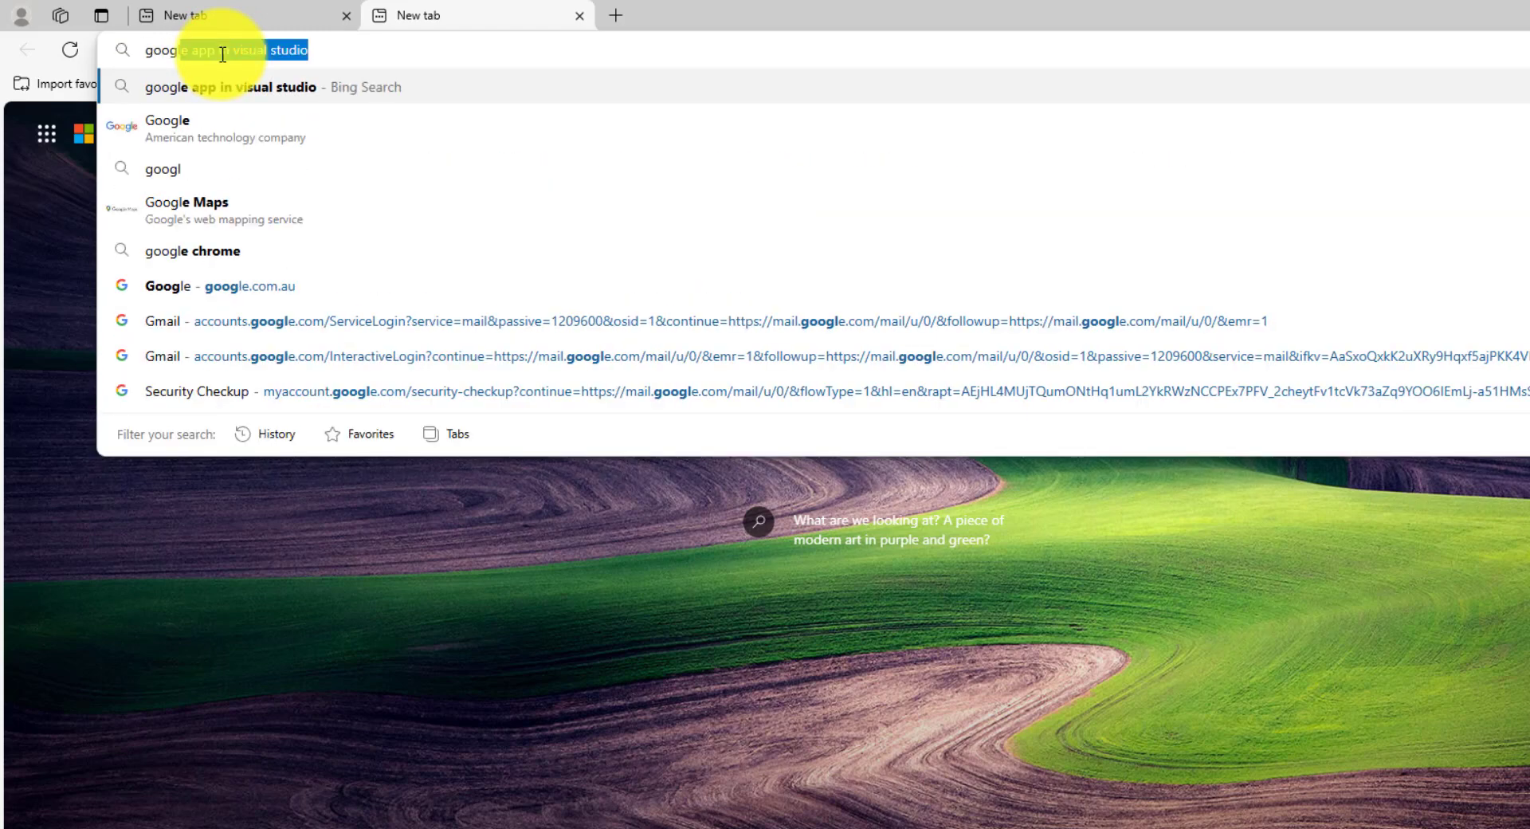
text(e.com)
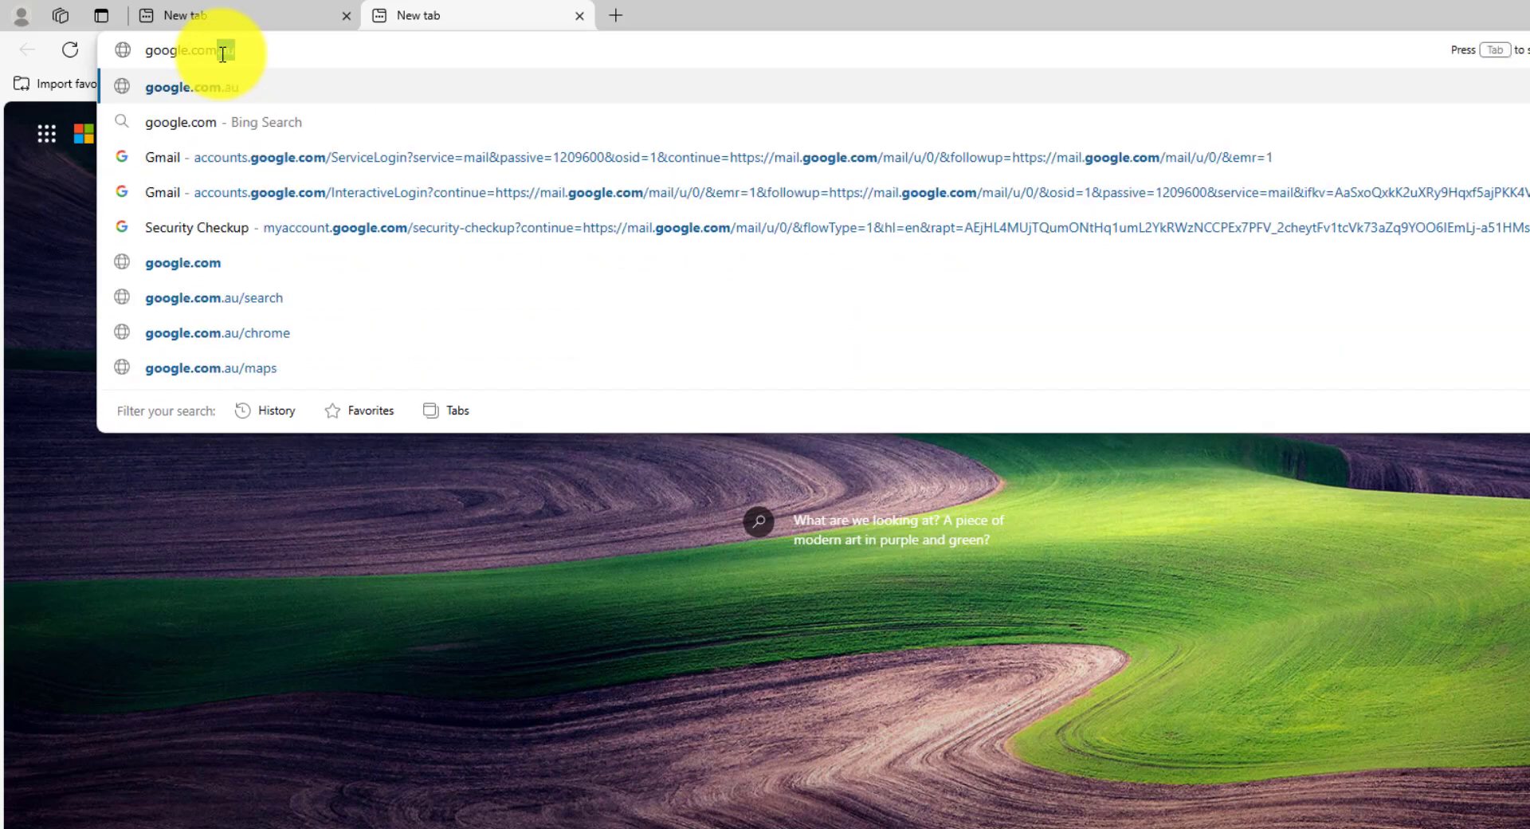
key(Return)
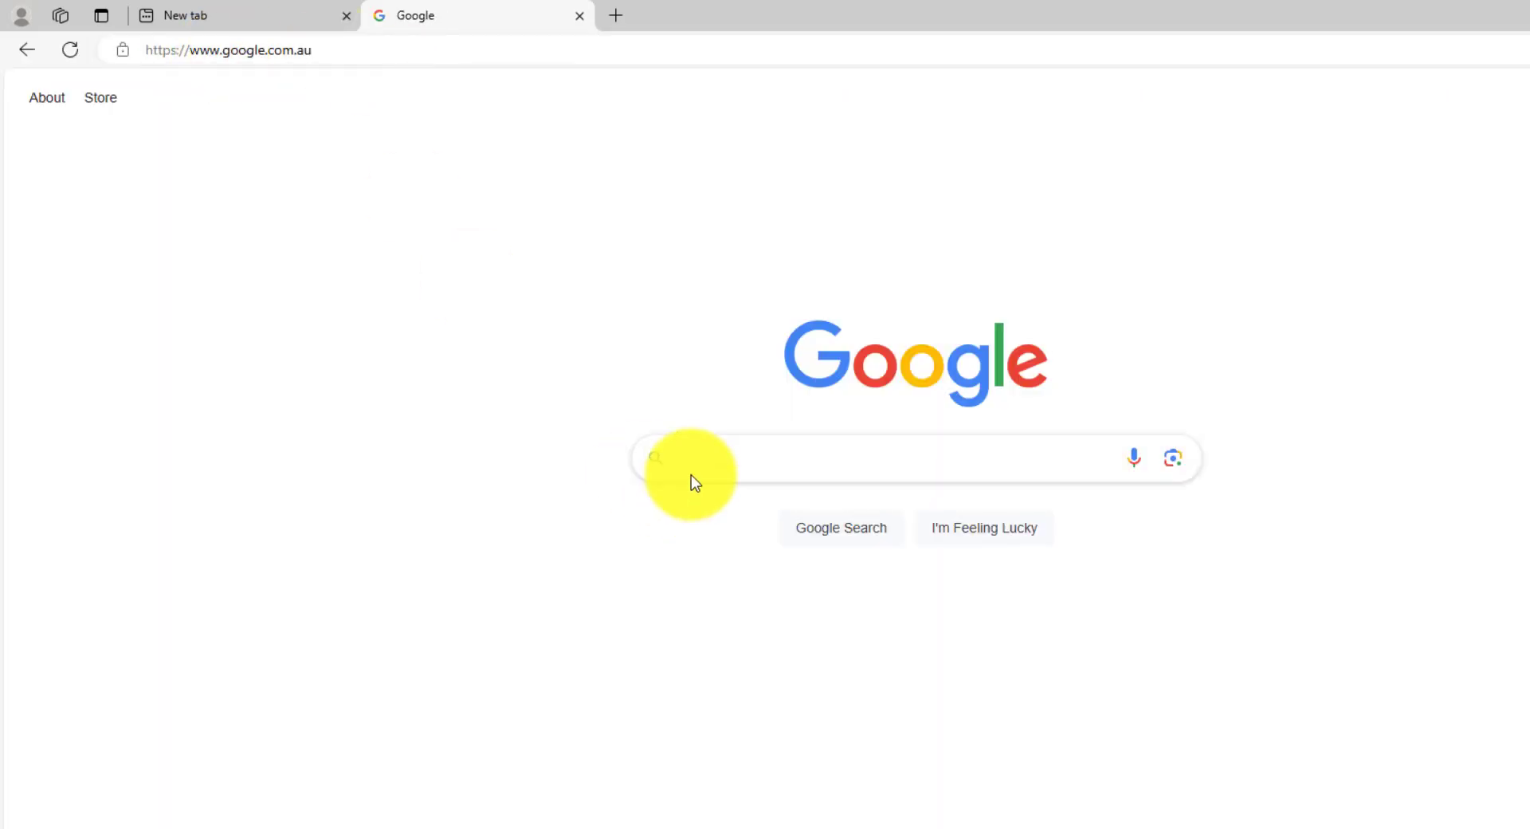
Step: Search Google for "mysql download"
text(myself)
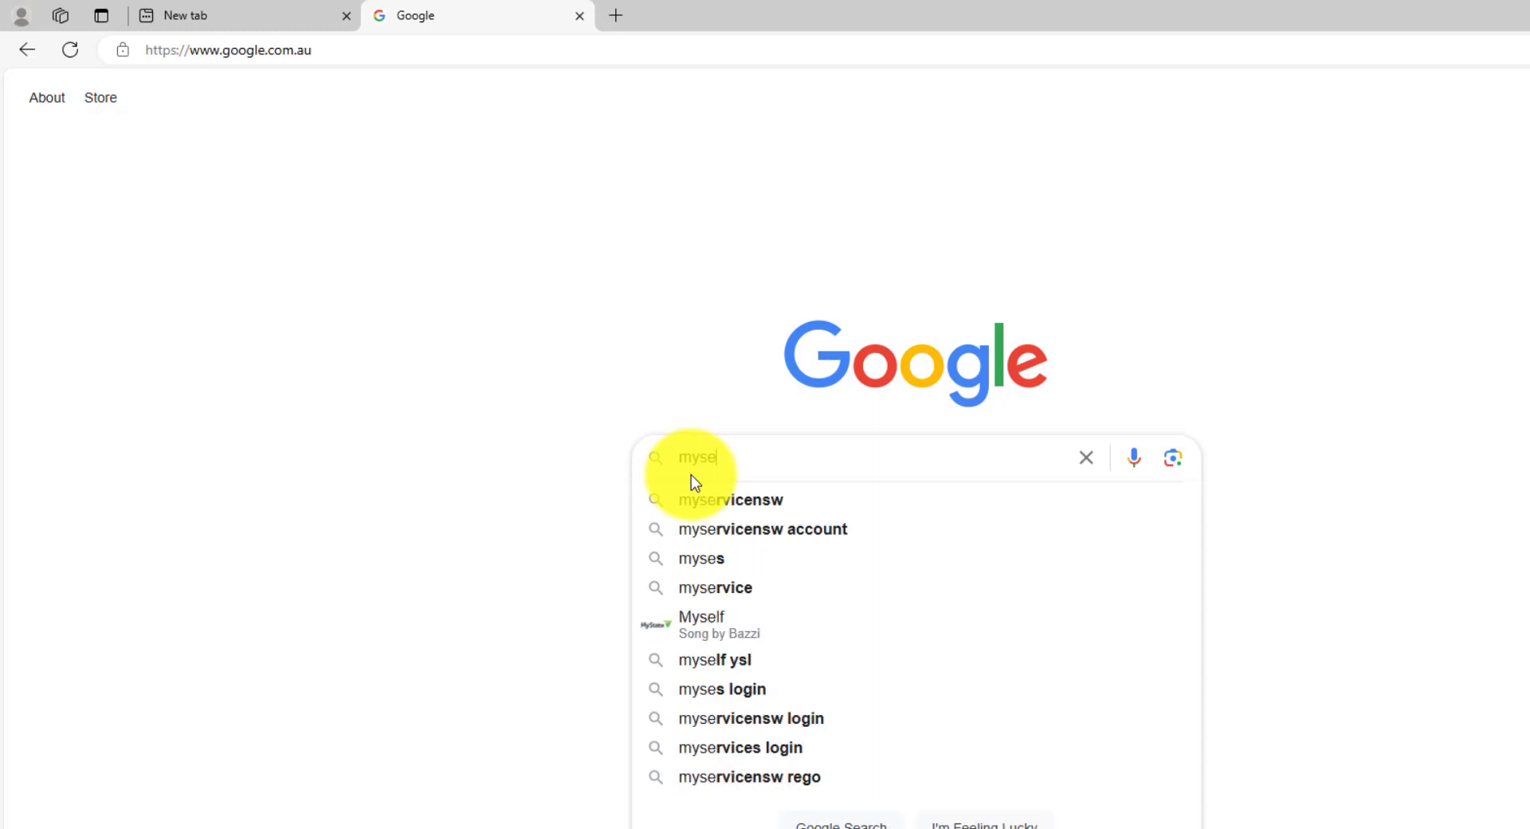
key(BackSpace)
key(BackSpace)
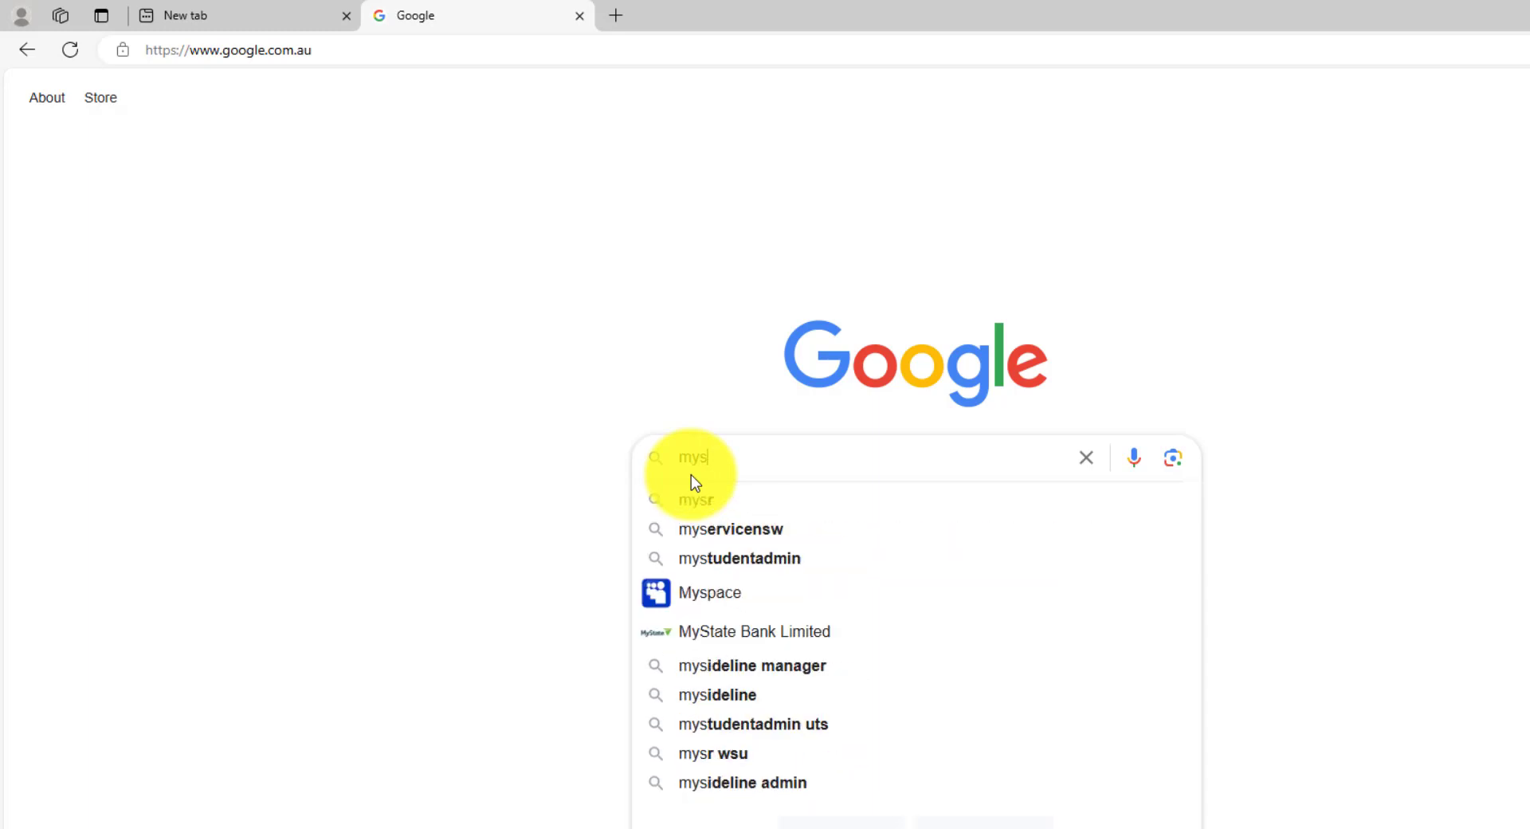
text(ql)
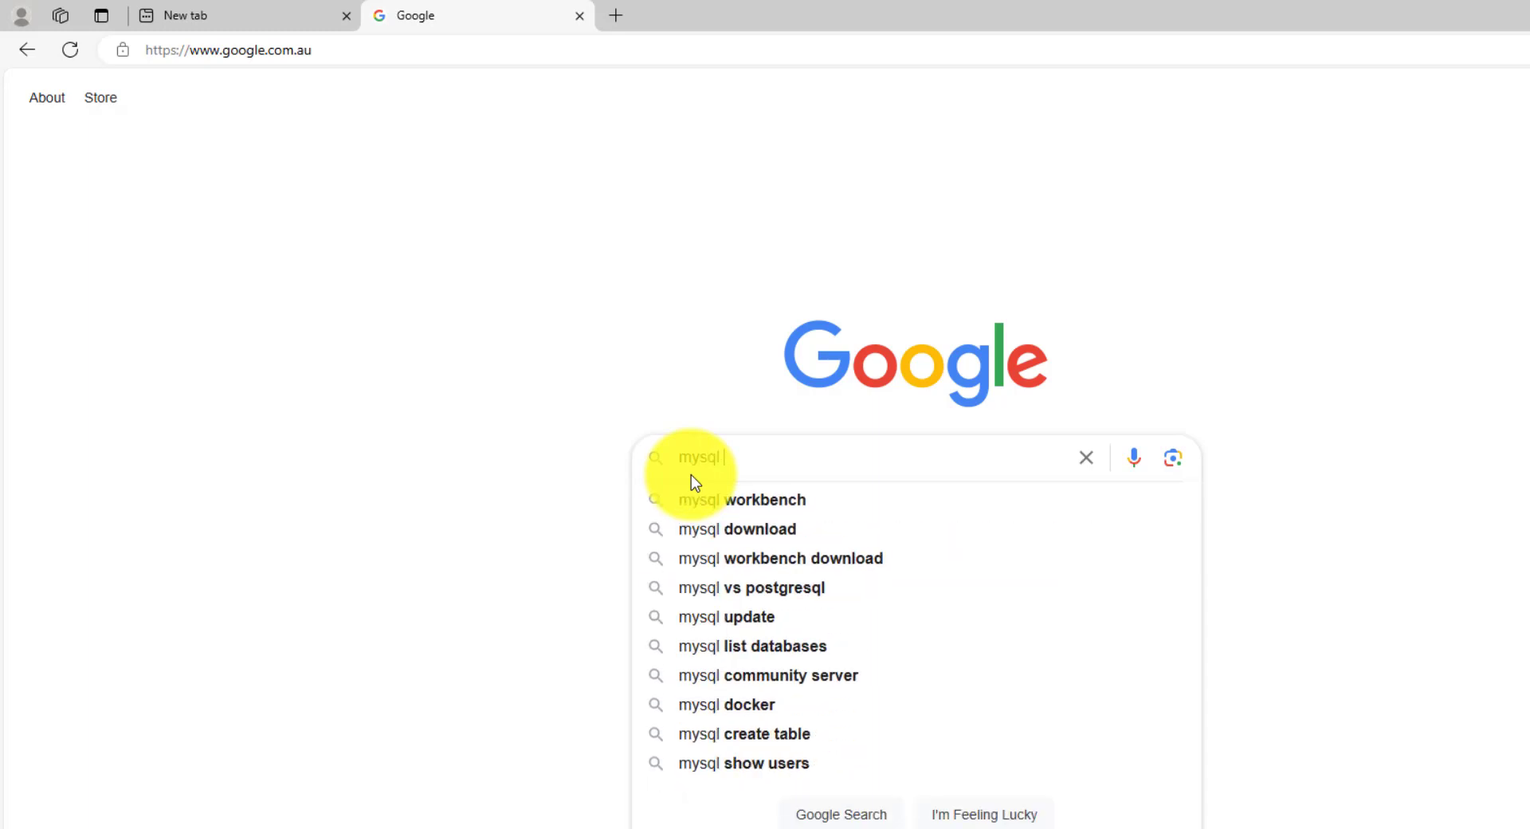
click(746, 528)
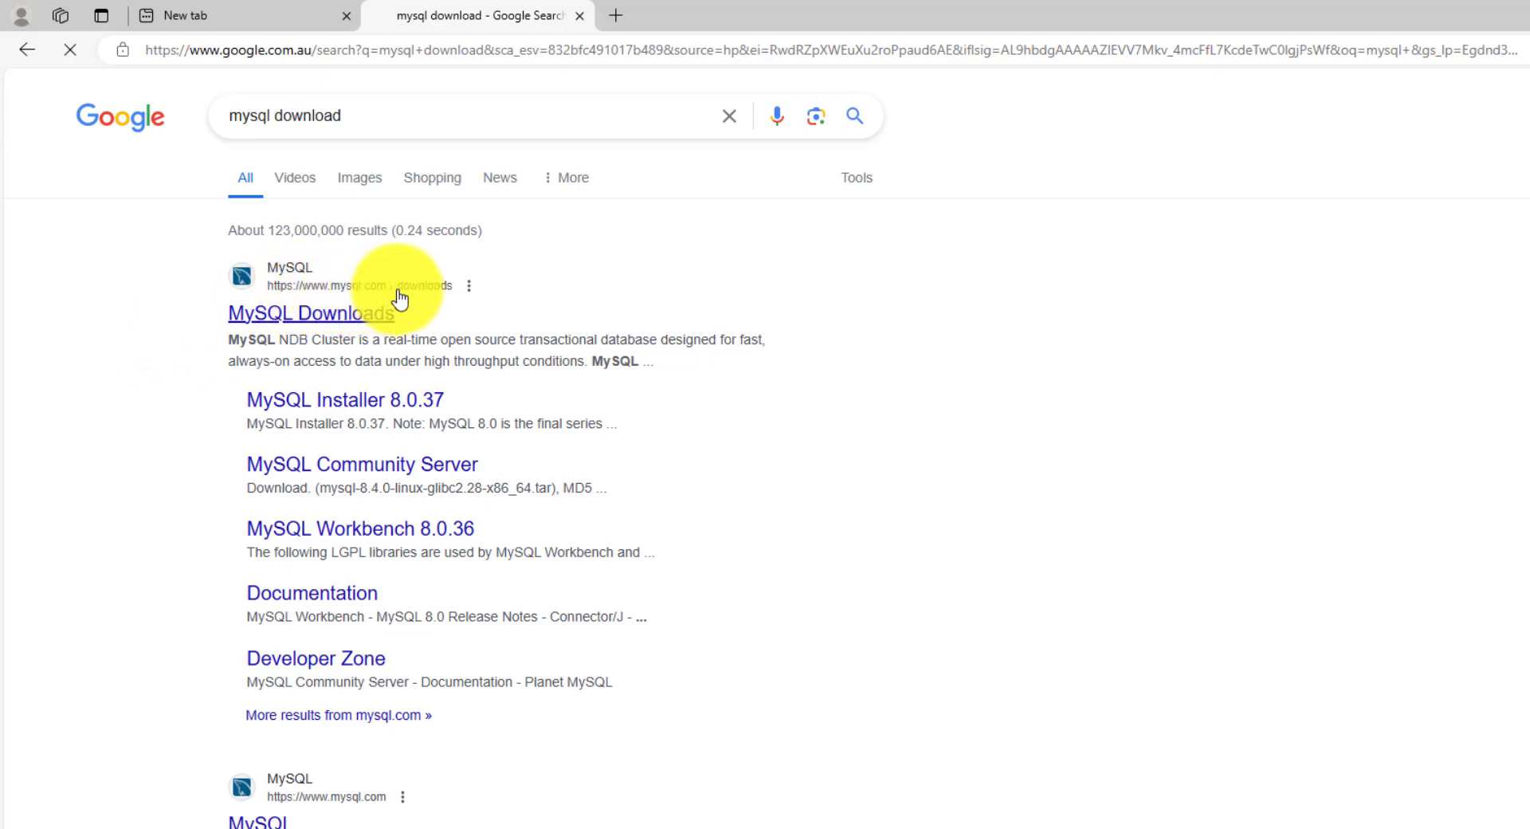
Step: Open the MySQL Downloads result and go through MySQL Community (GPL) Downloads to the MySQL Installer for Windows page
click(335, 313)
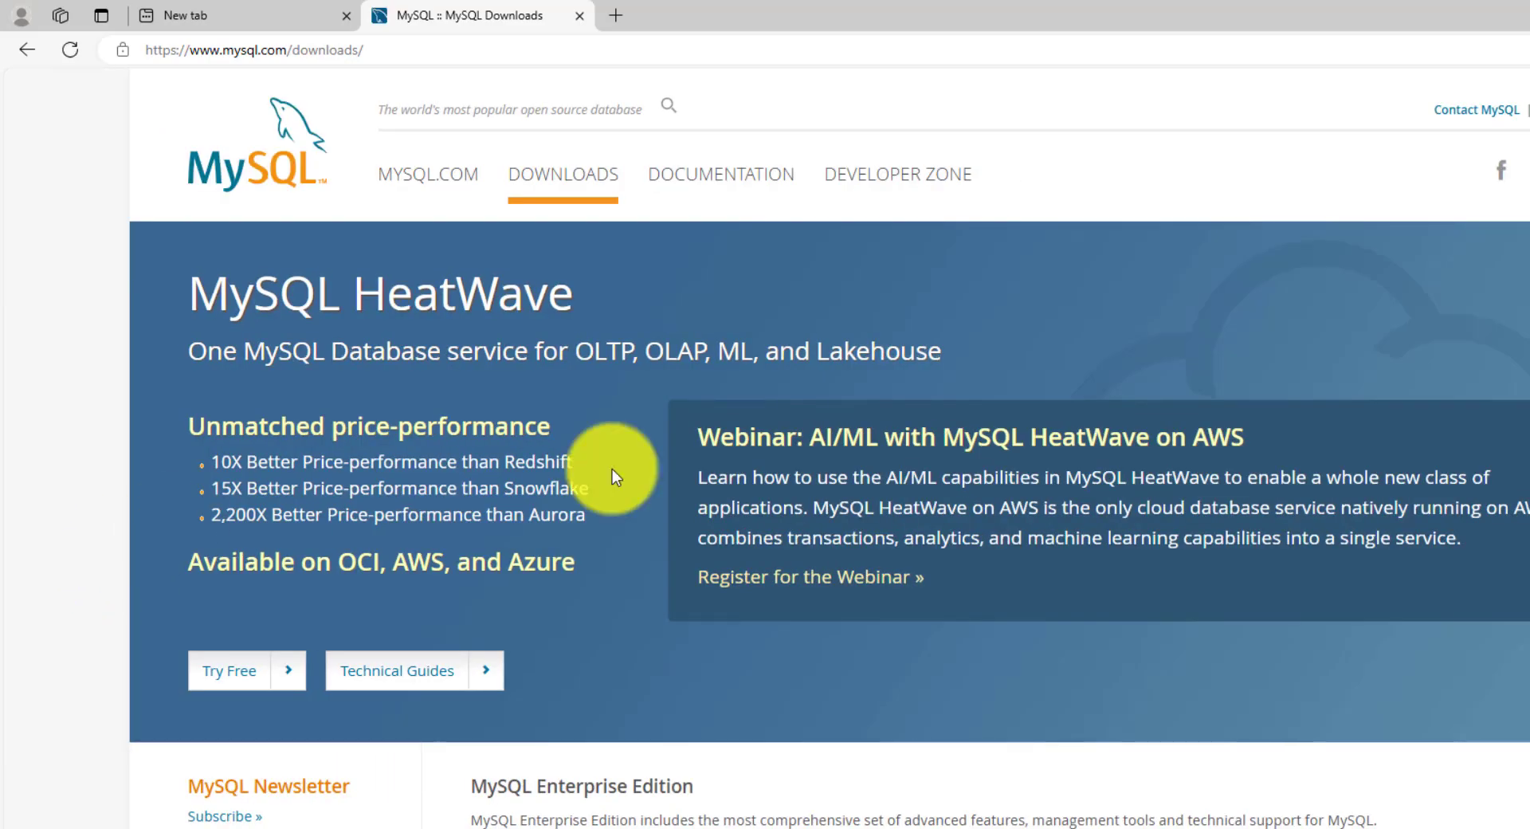
scroll(1180, 300, down, 5)
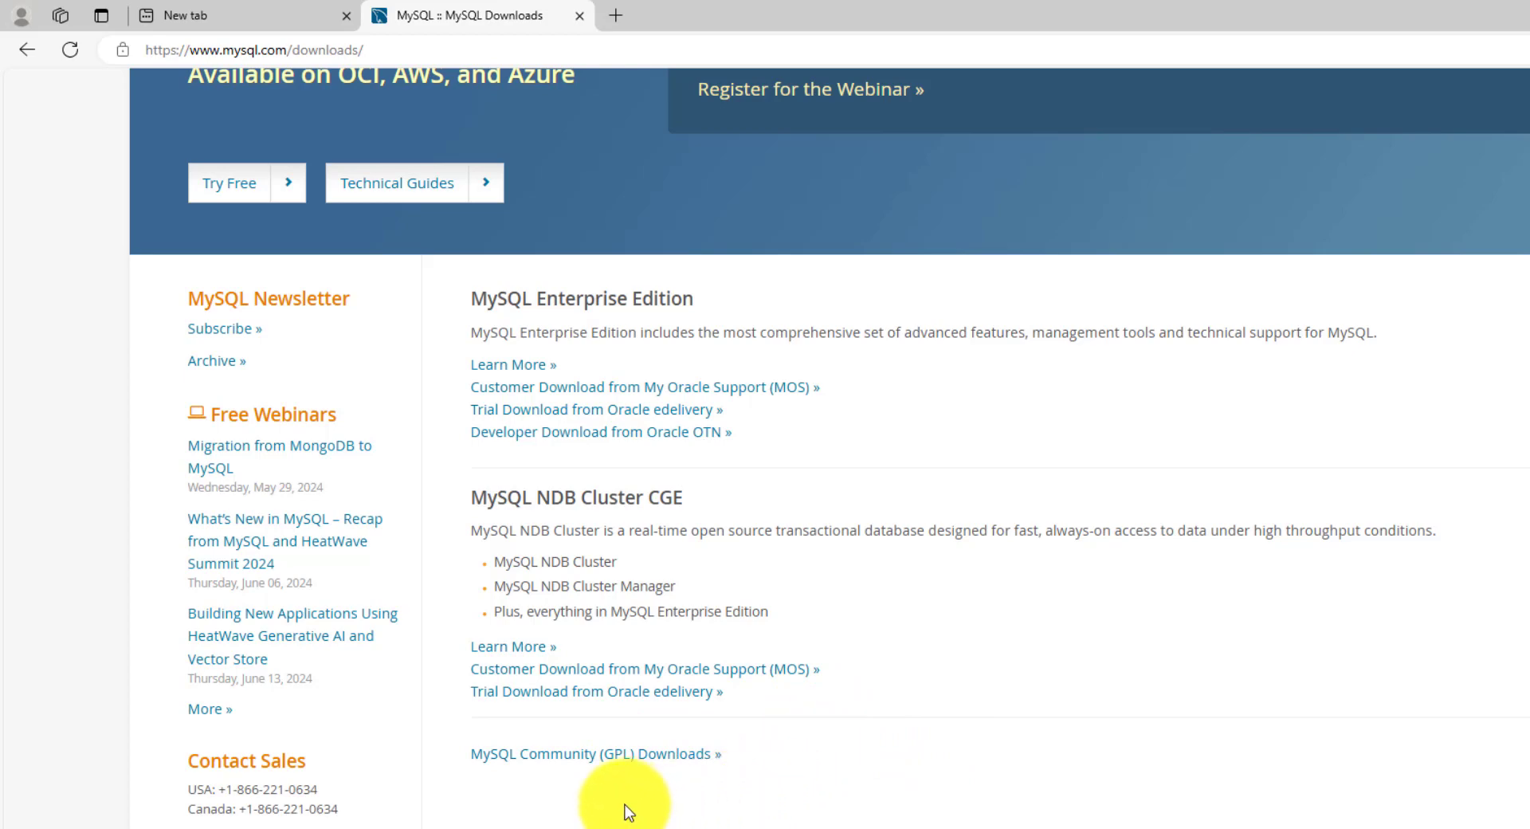
click(611, 754)
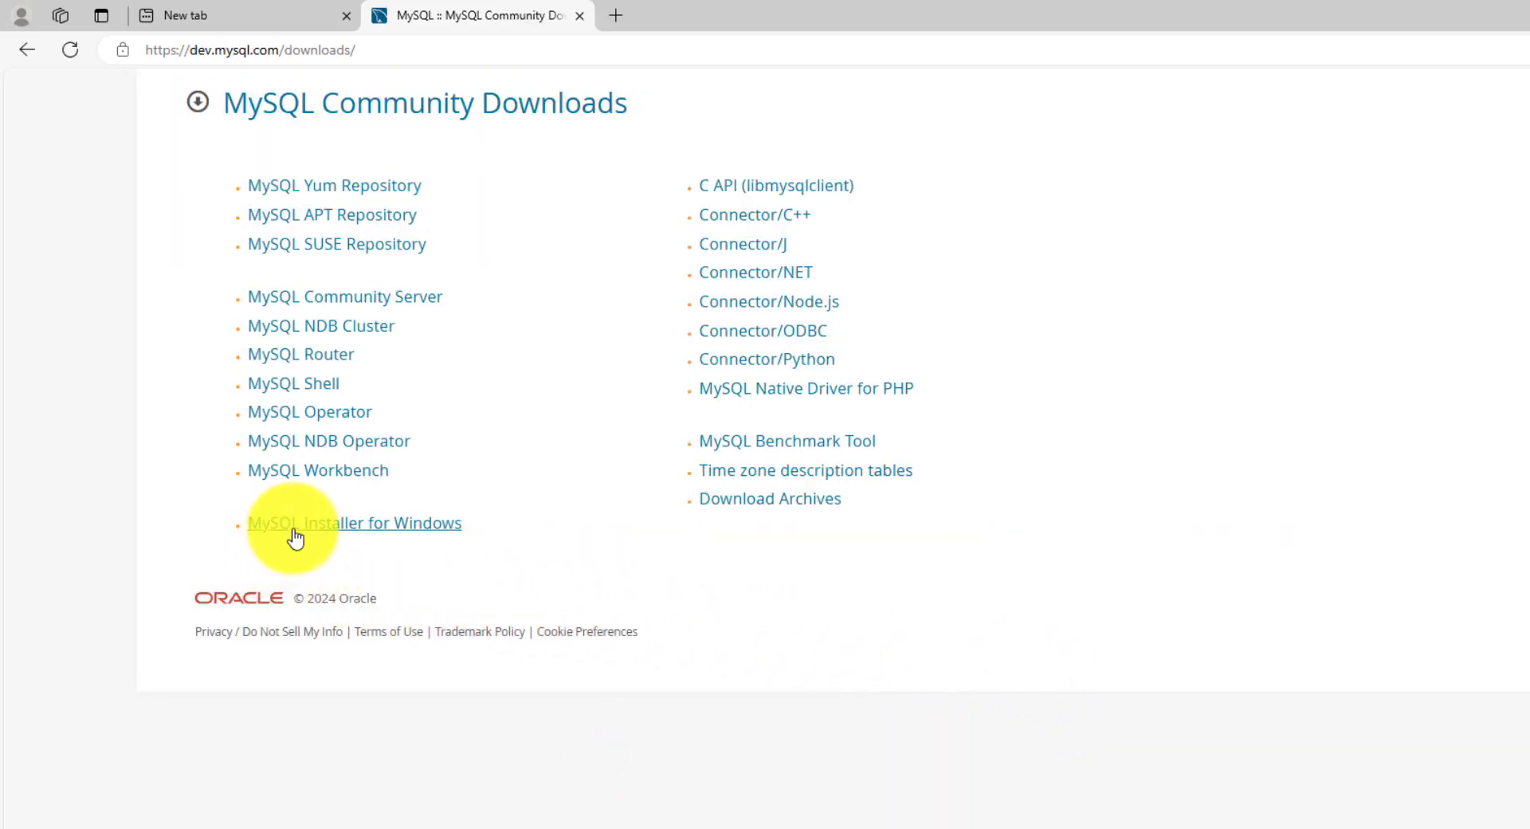
click(341, 526)
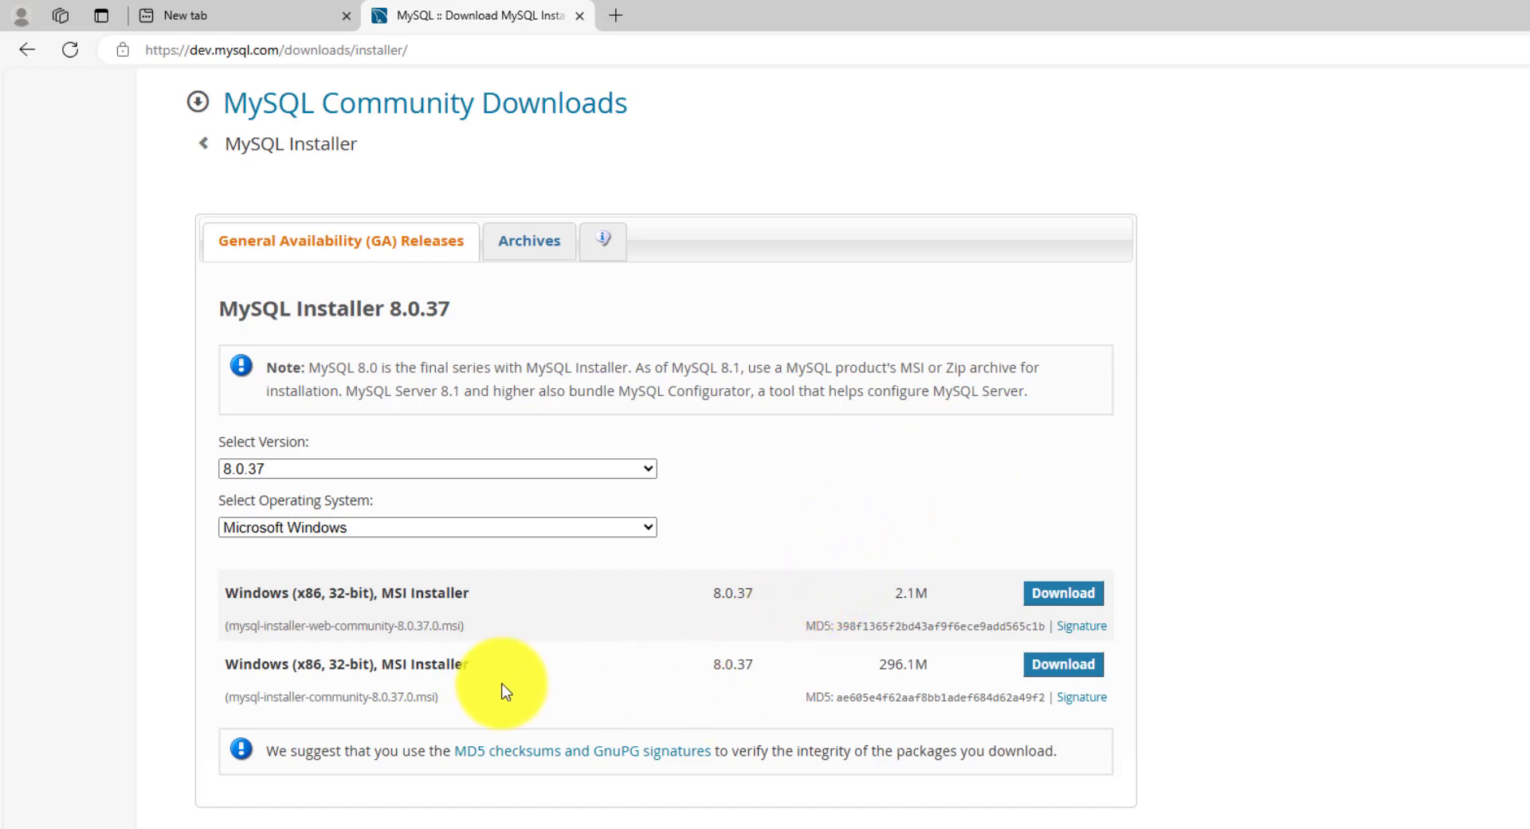
Step: Download the 296.1M mysql-installer-community-8.0.37.0.msi without logging in or signing up, and launch it from the Downloads folder
click(1053, 665)
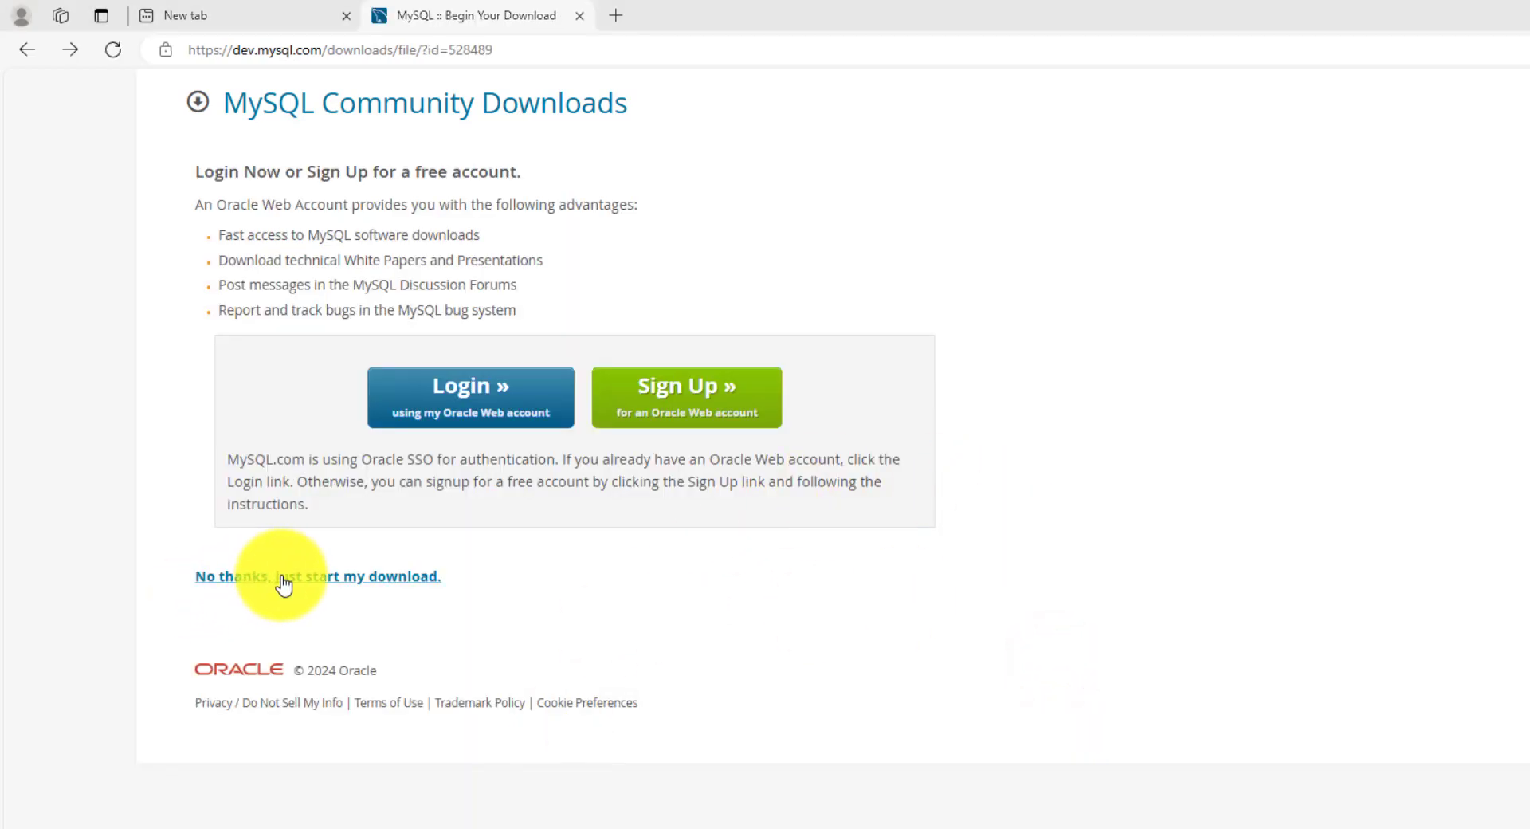
click(311, 577)
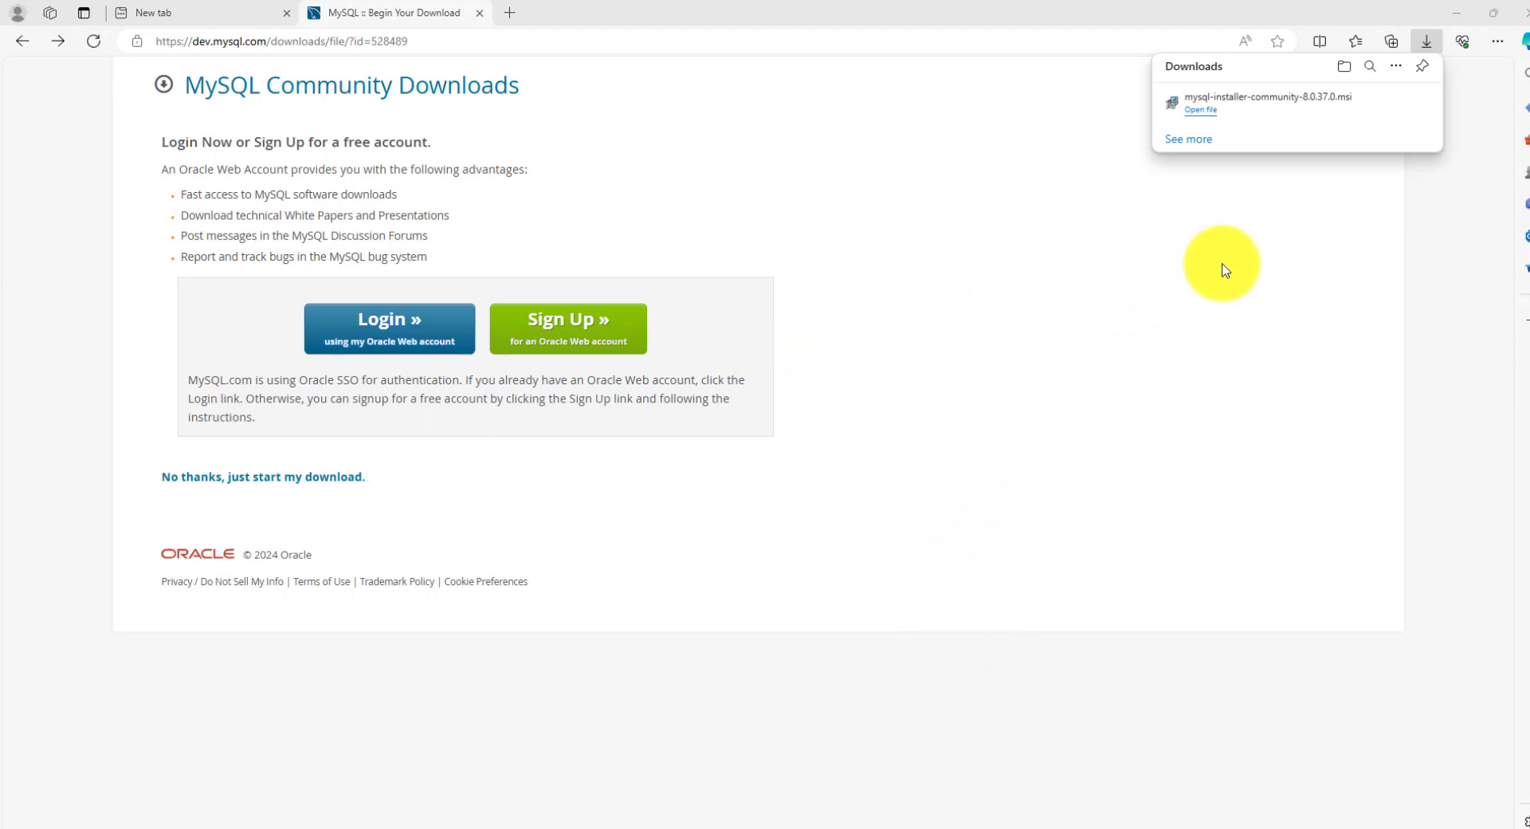
click(1204, 113)
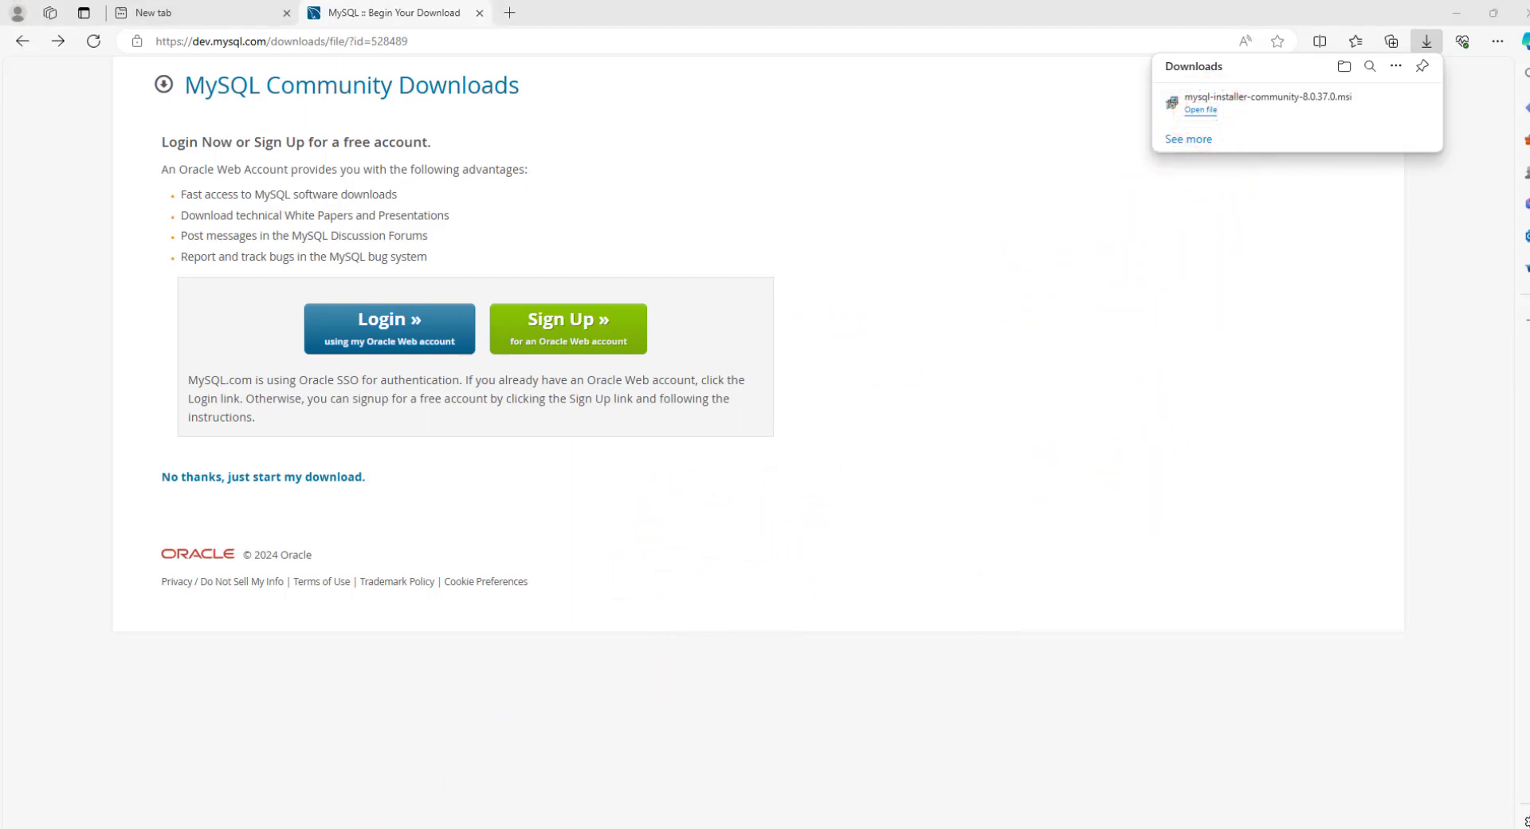
click(403, 828)
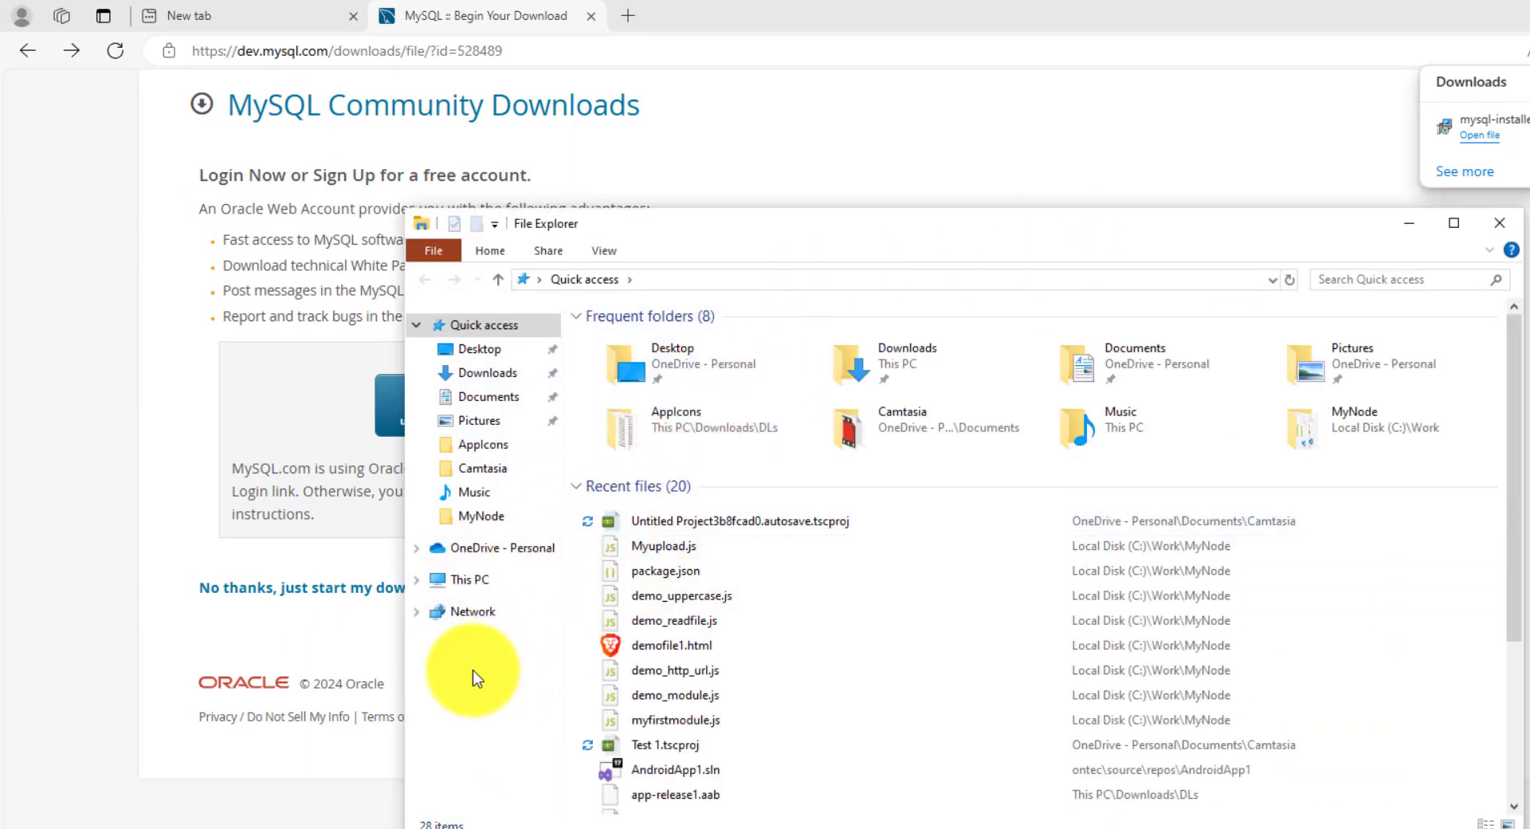
click(482, 372)
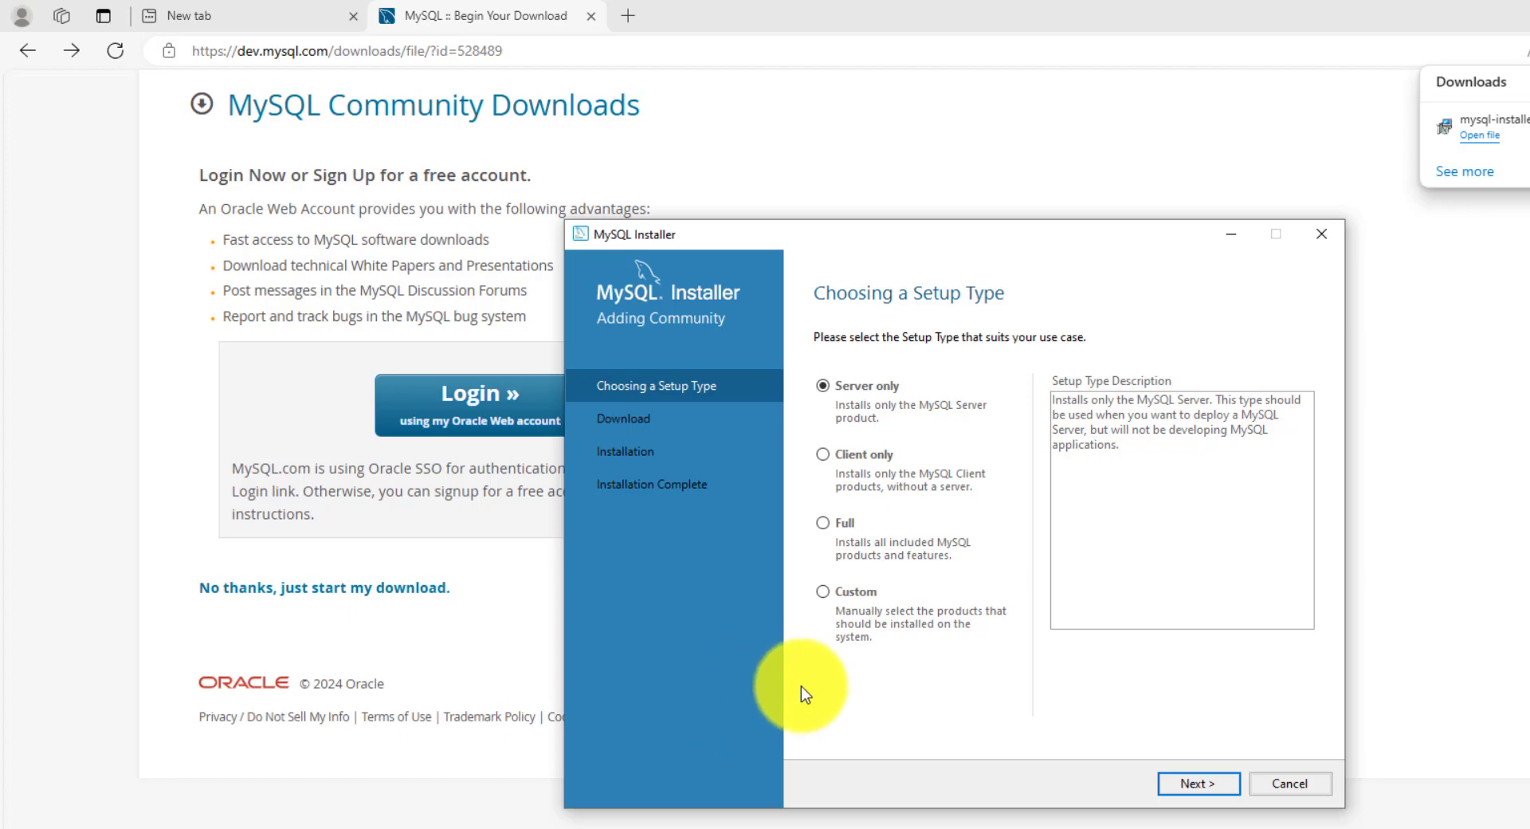
Step: Choose the Custom setup type and select MySQL Server 8.0.37 - X64 among the available server products
click(821, 591)
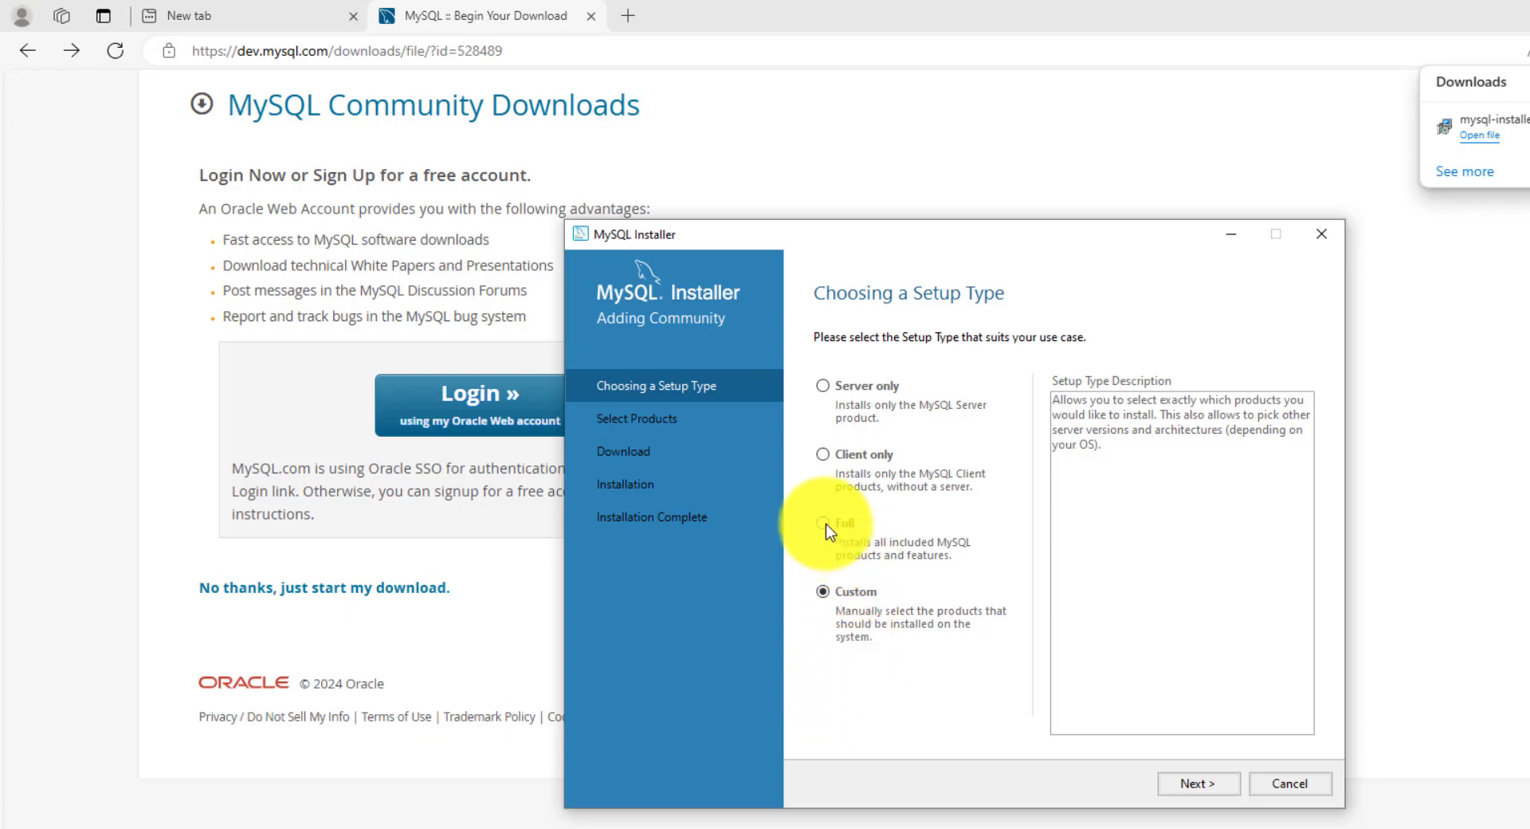
click(1198, 783)
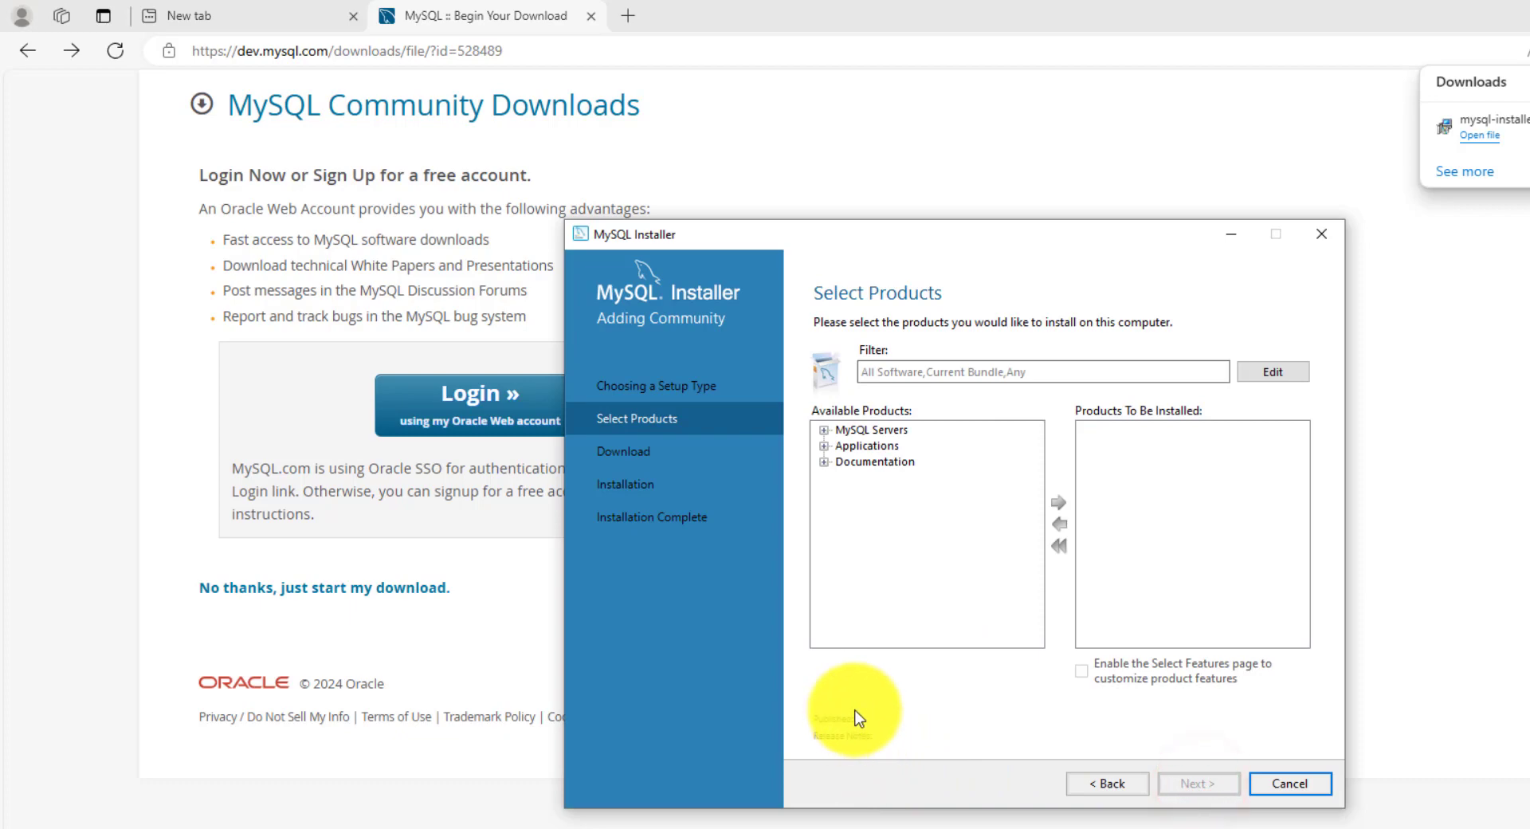
click(825, 432)
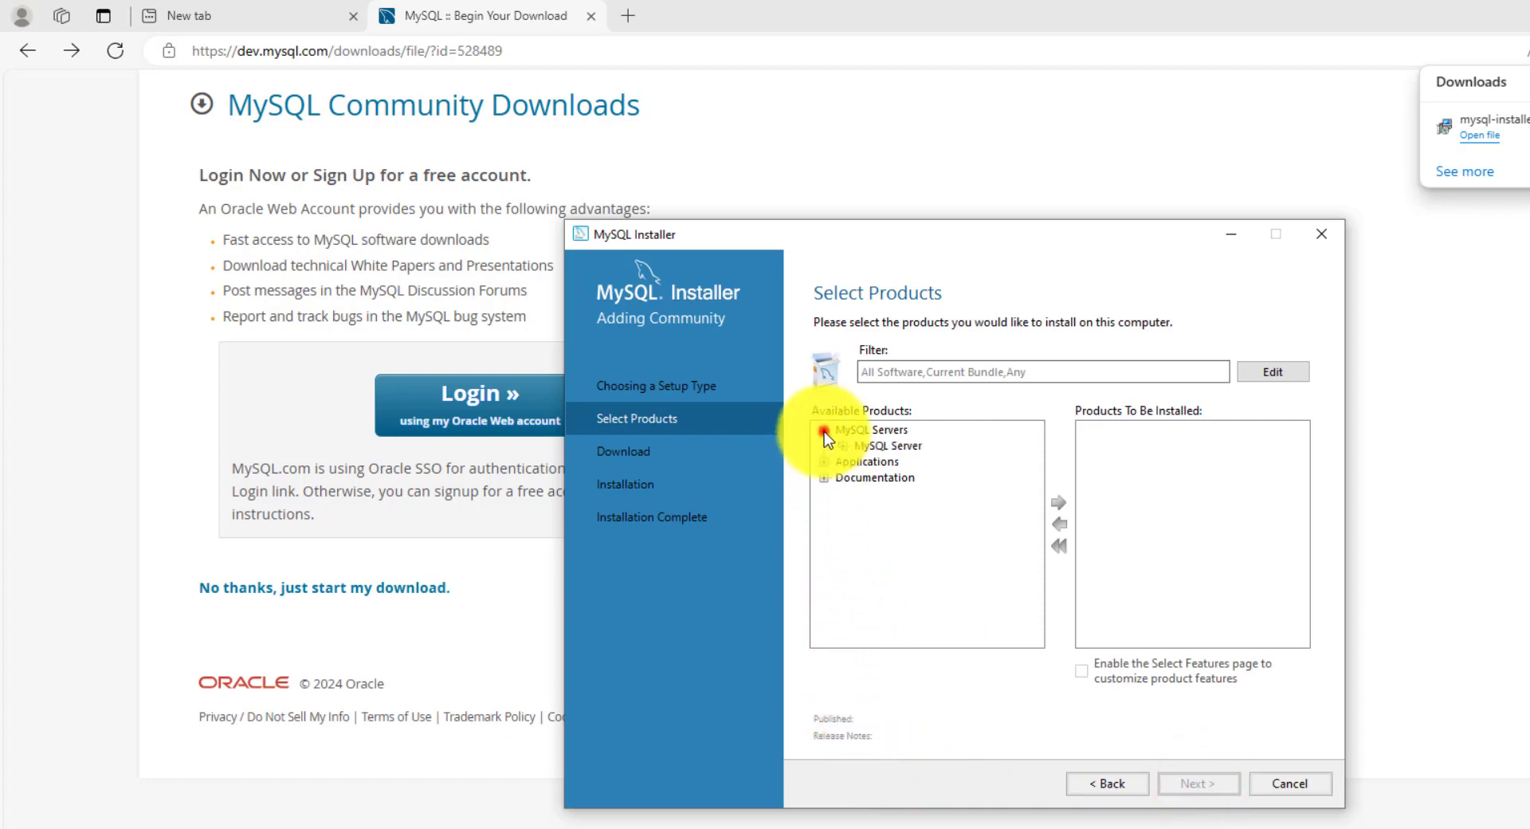
click(842, 446)
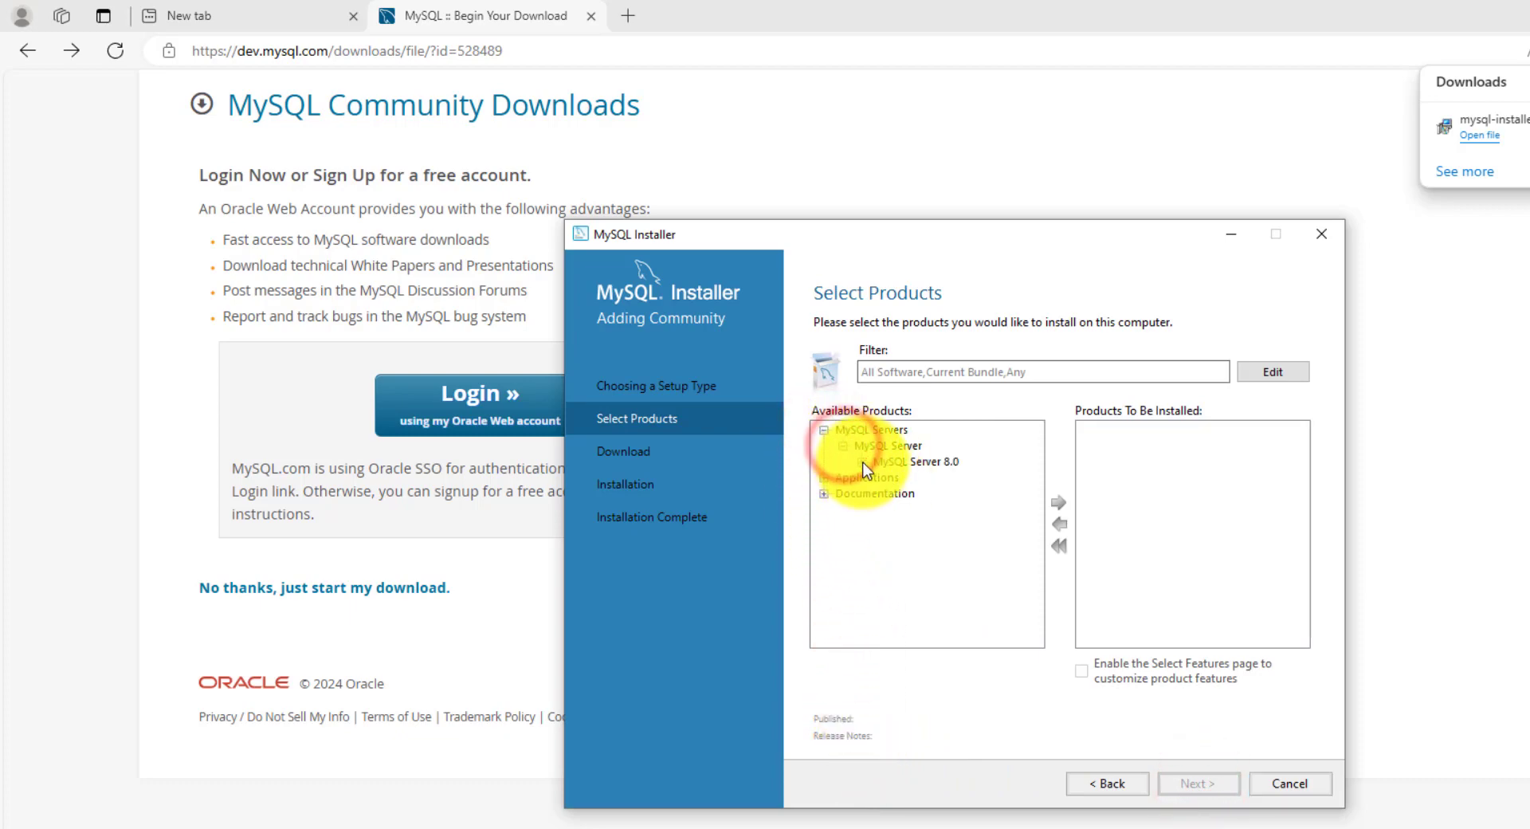
click(862, 461)
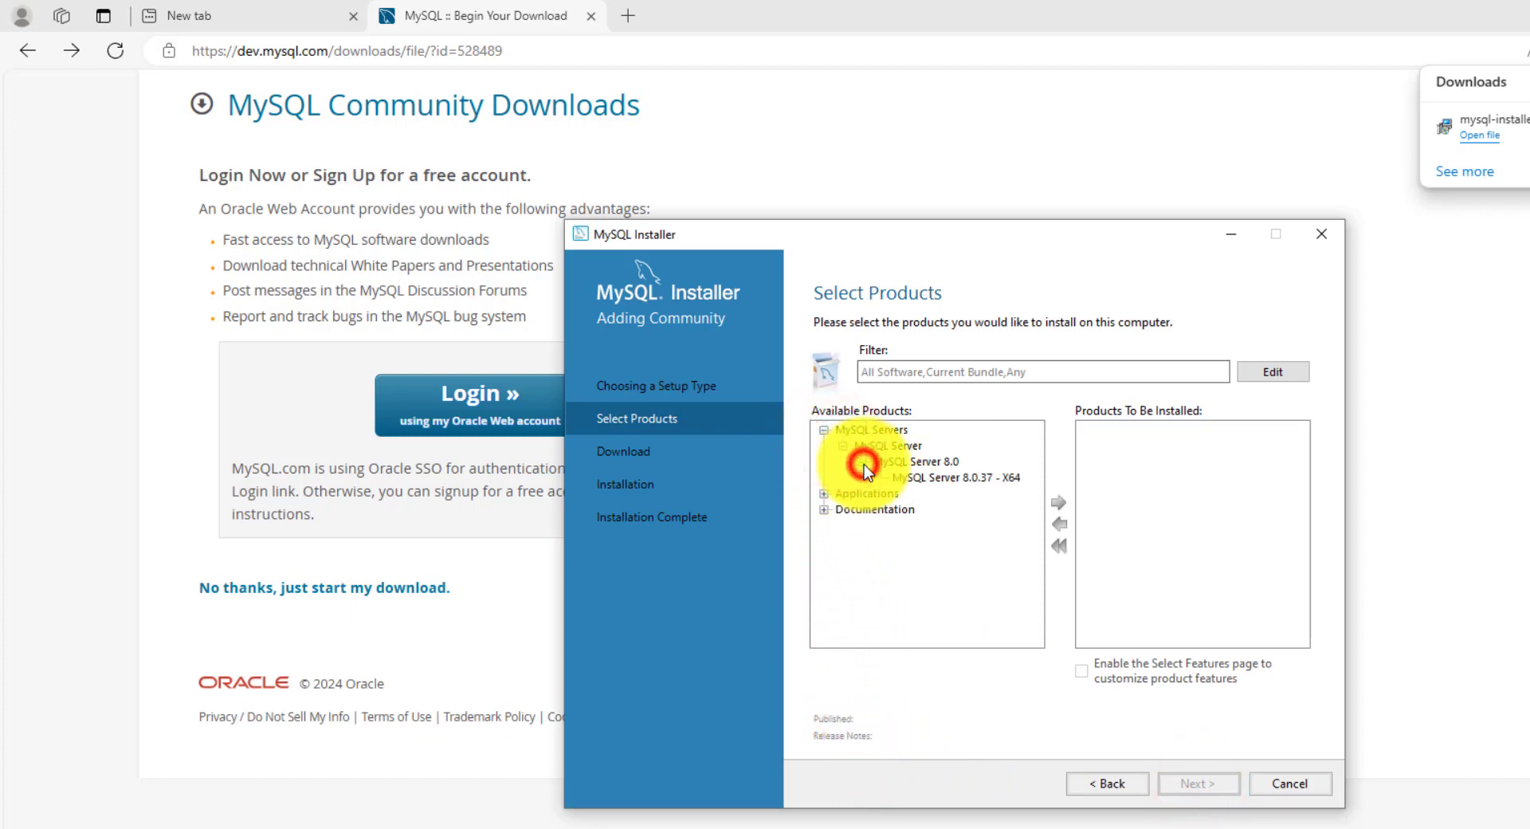
click(916, 480)
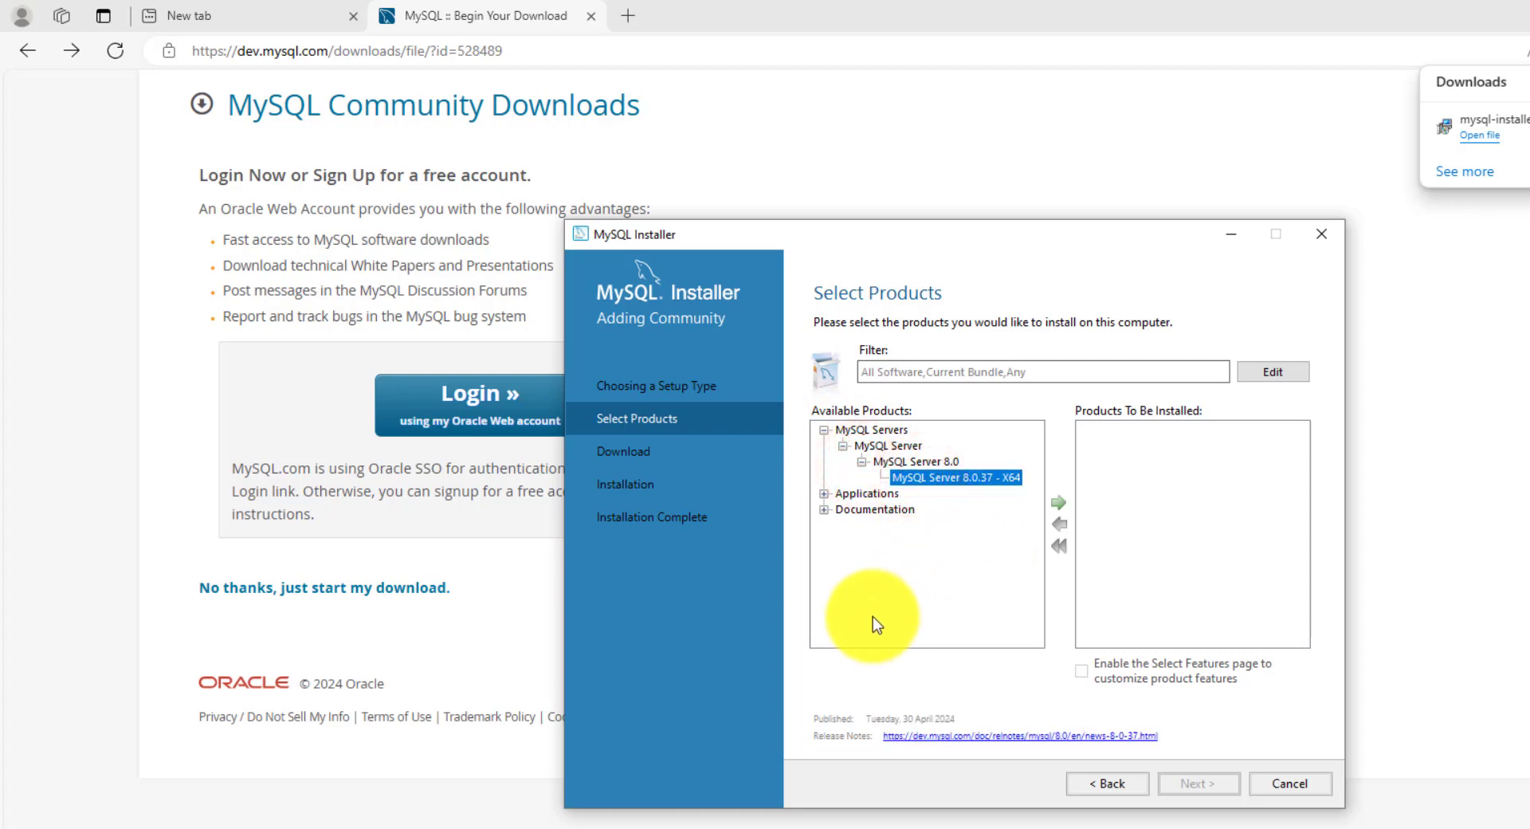
Step: Add MySQL Server 8.0.37 - X64 and MySQL Workbench 8.0.36 - X64 to the products to be installed
click(825, 495)
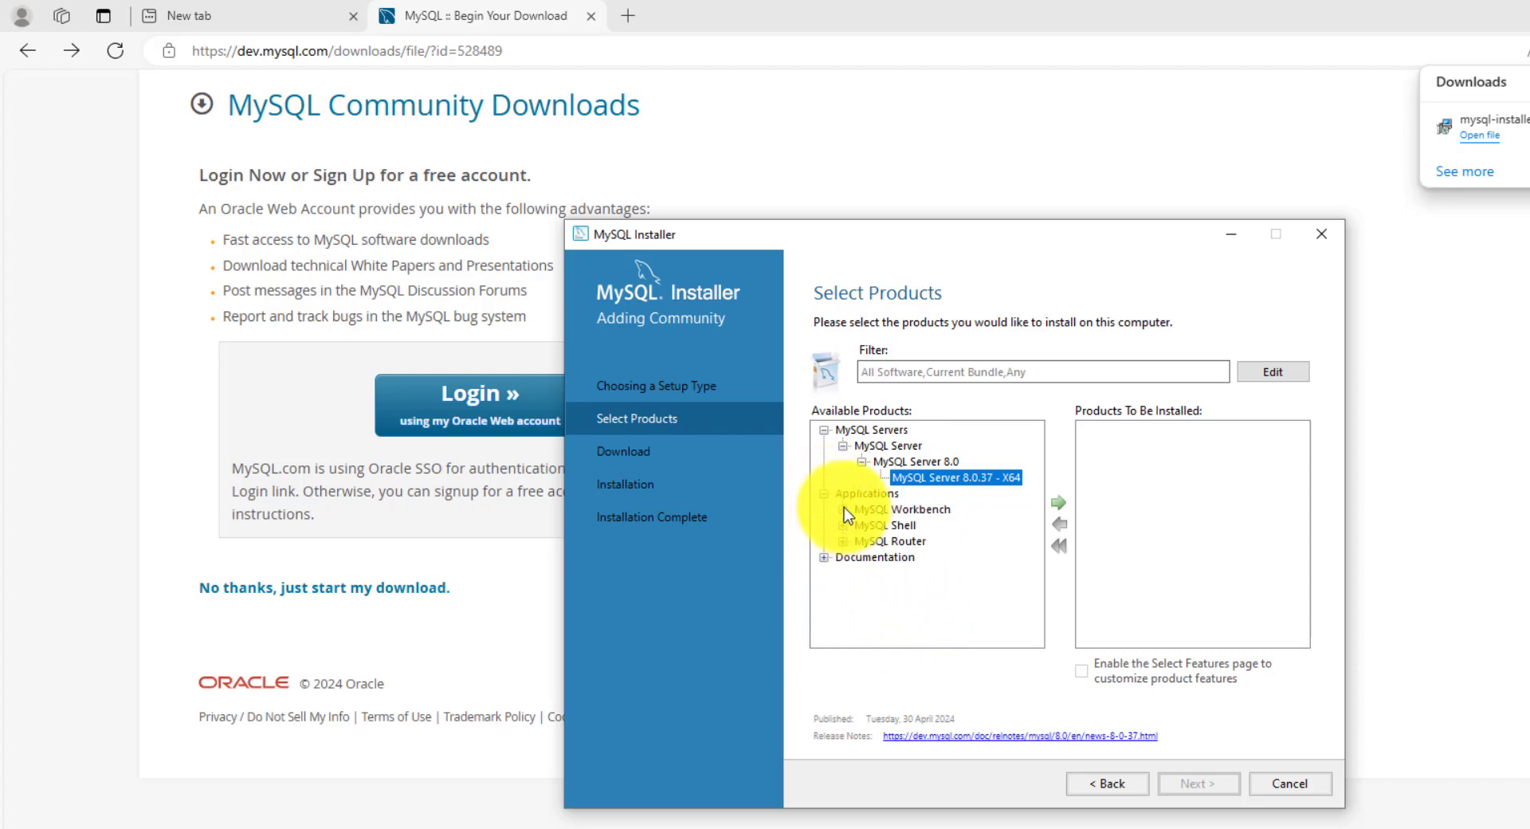
click(844, 509)
click(862, 525)
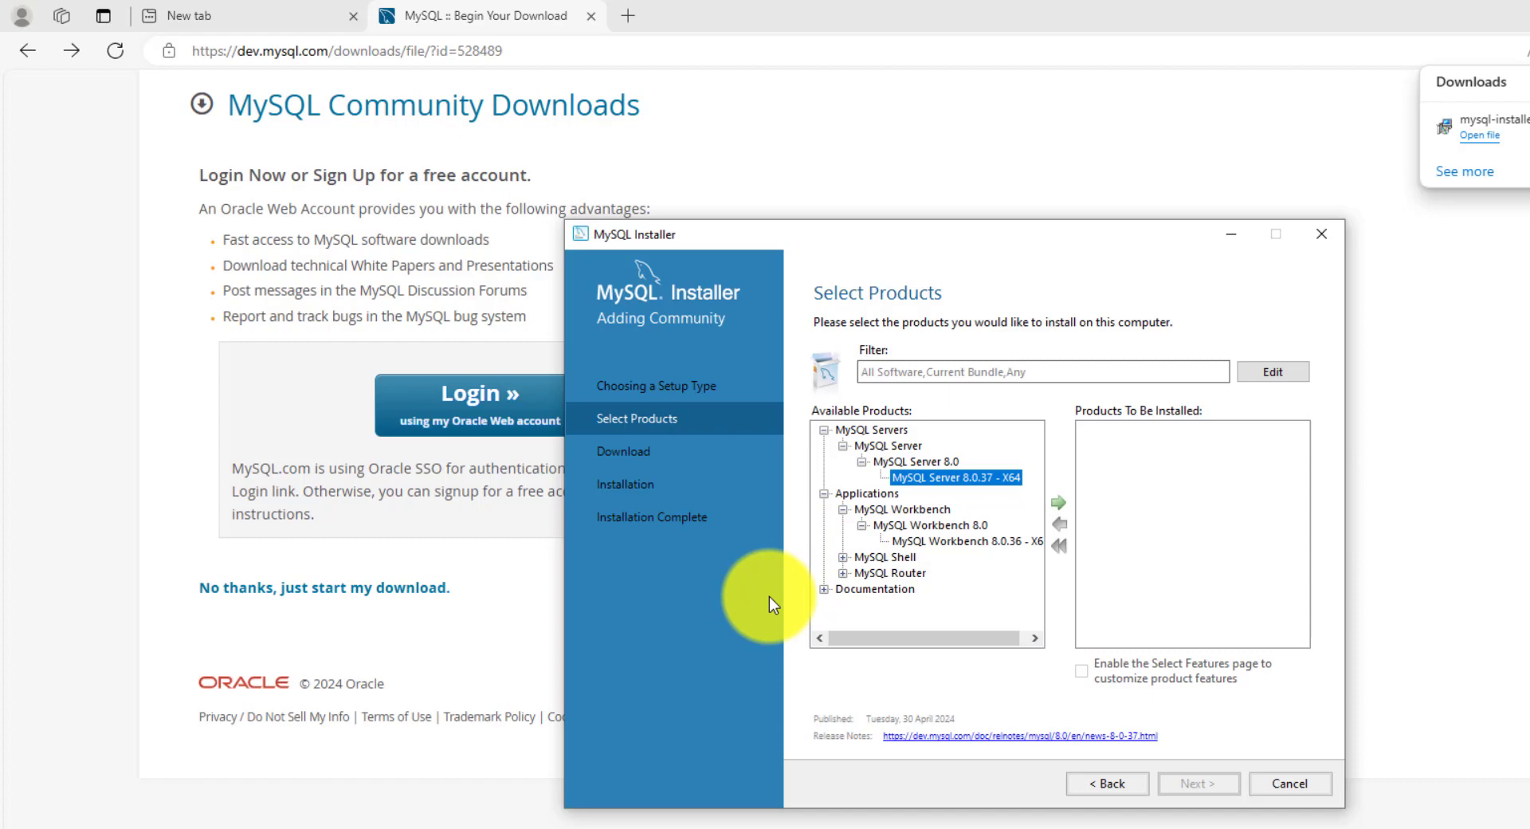
click(931, 543)
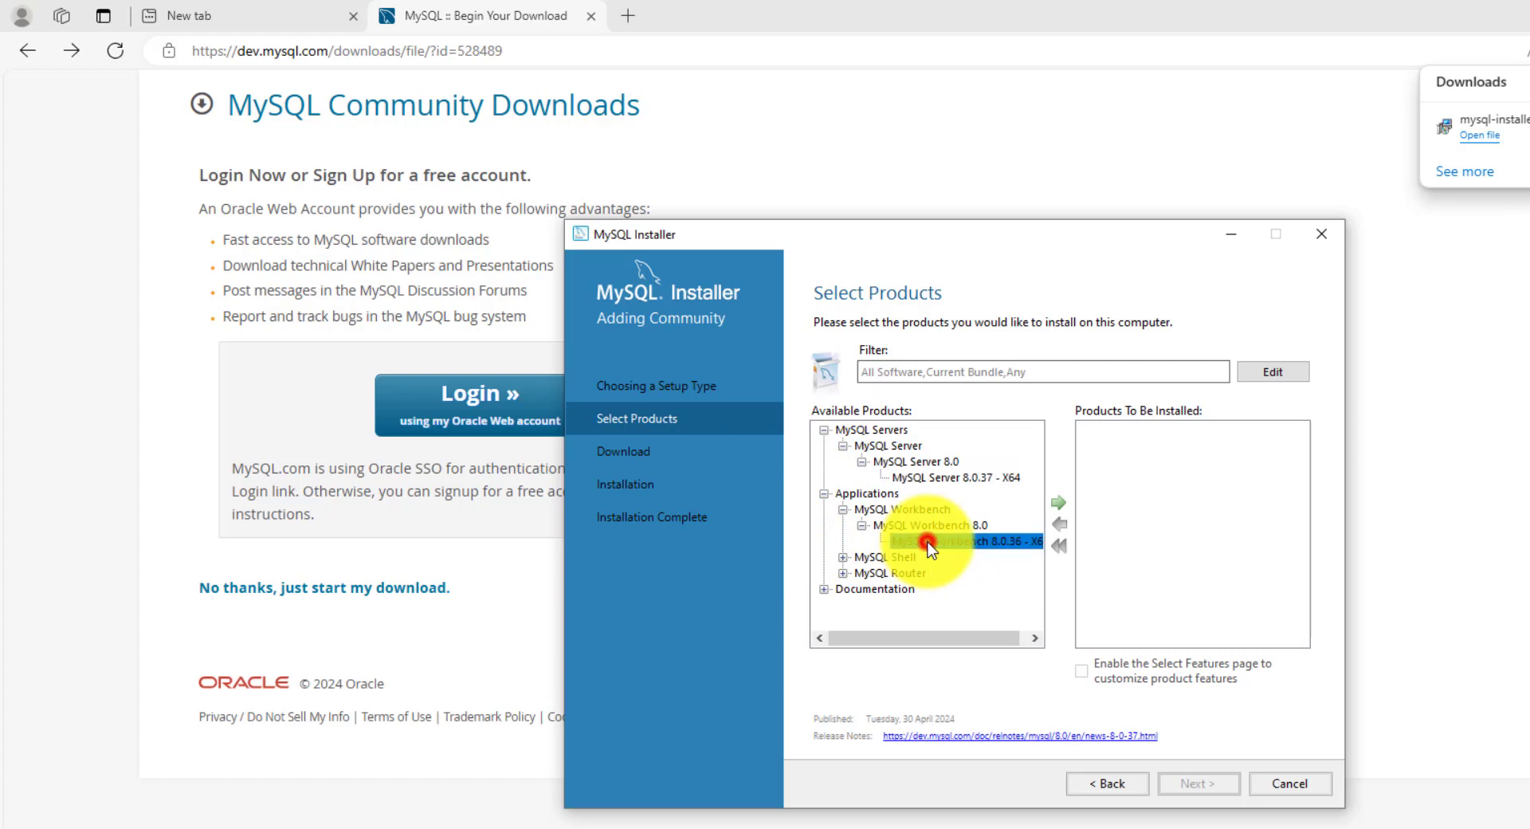
click(936, 478)
click(1062, 504)
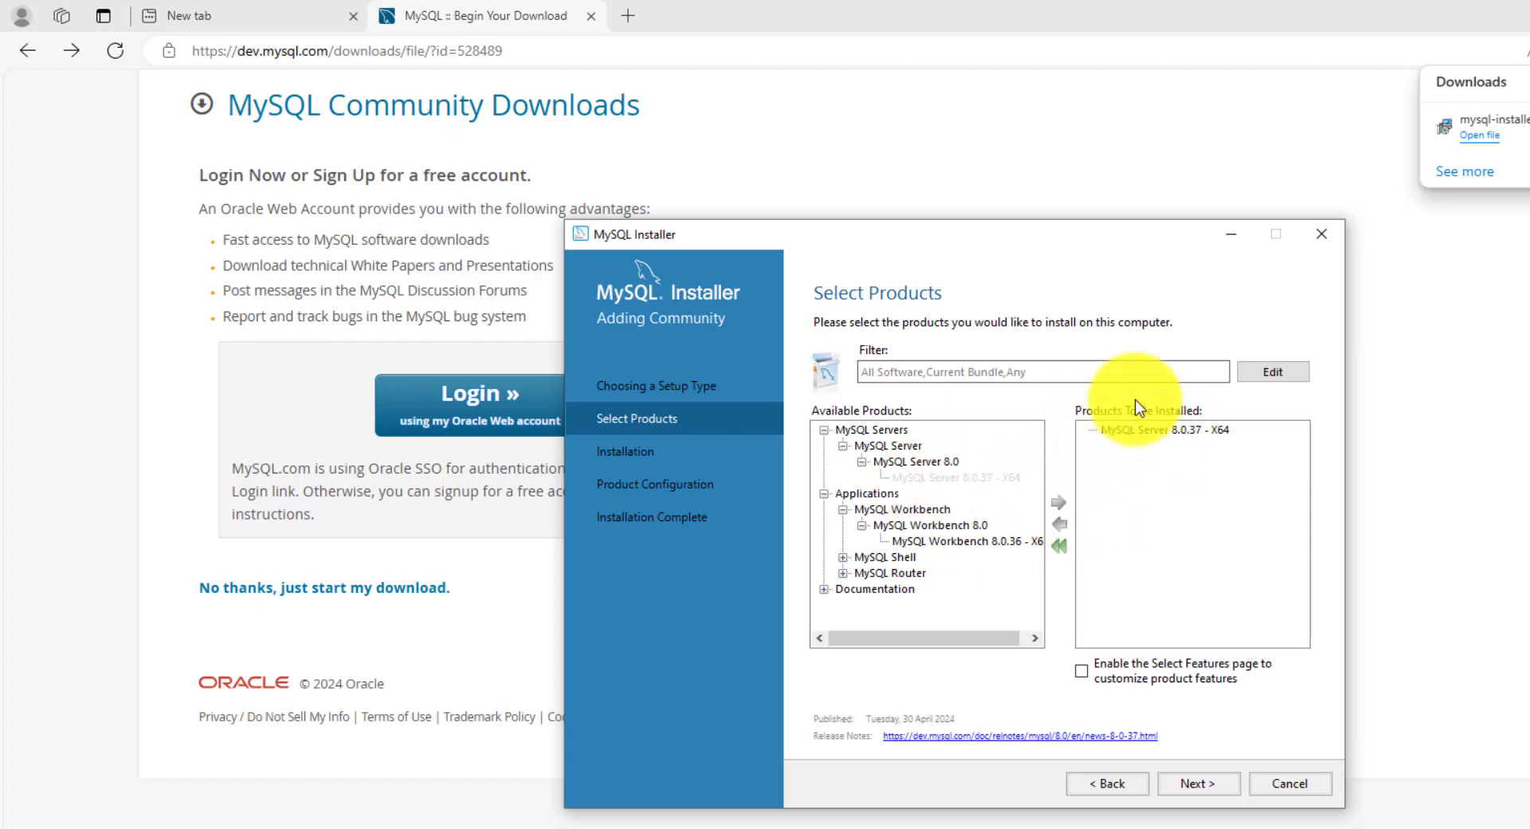
click(965, 542)
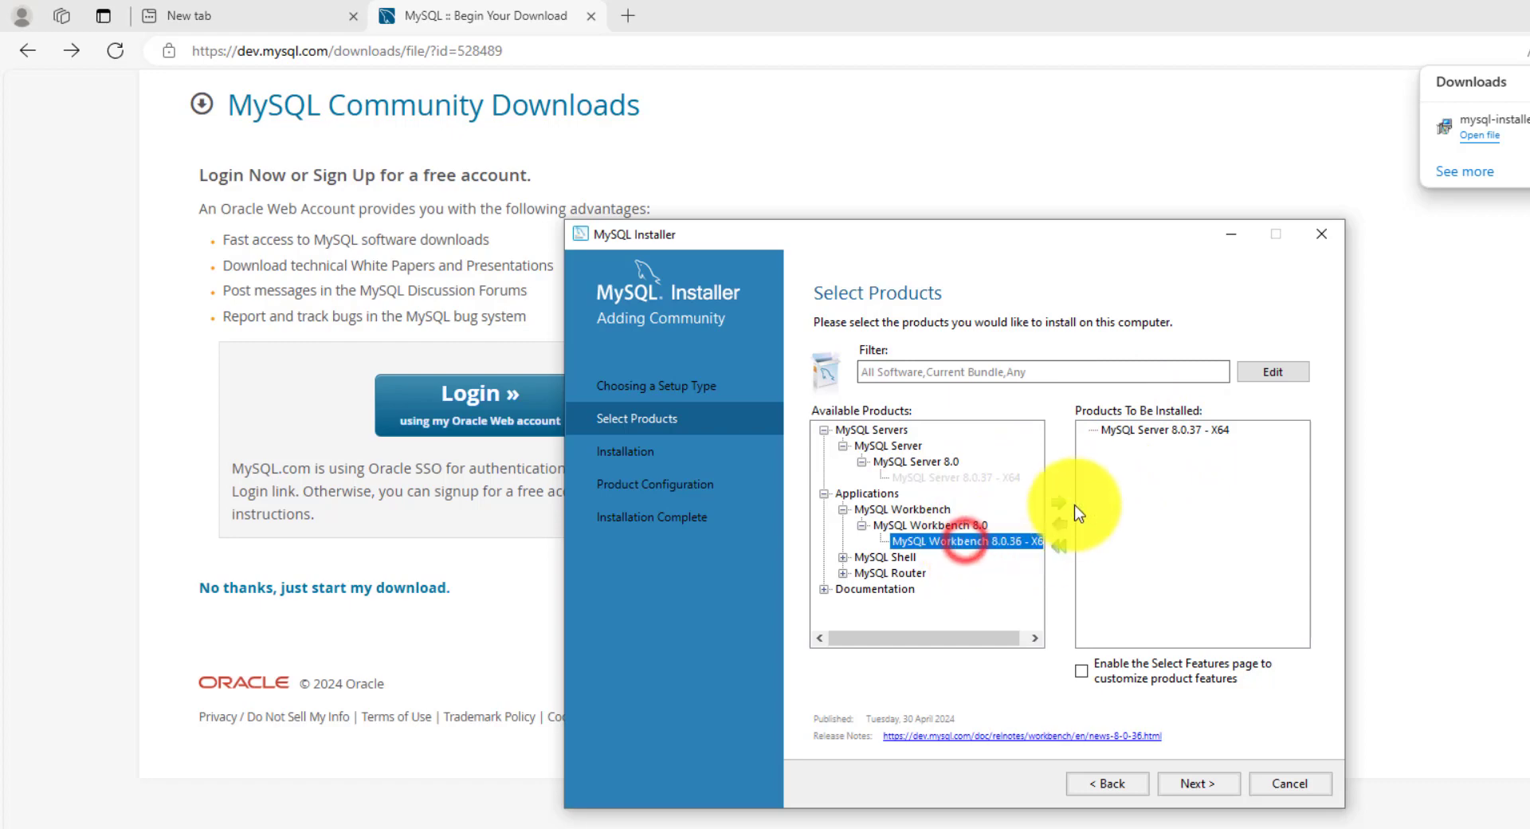
click(1059, 502)
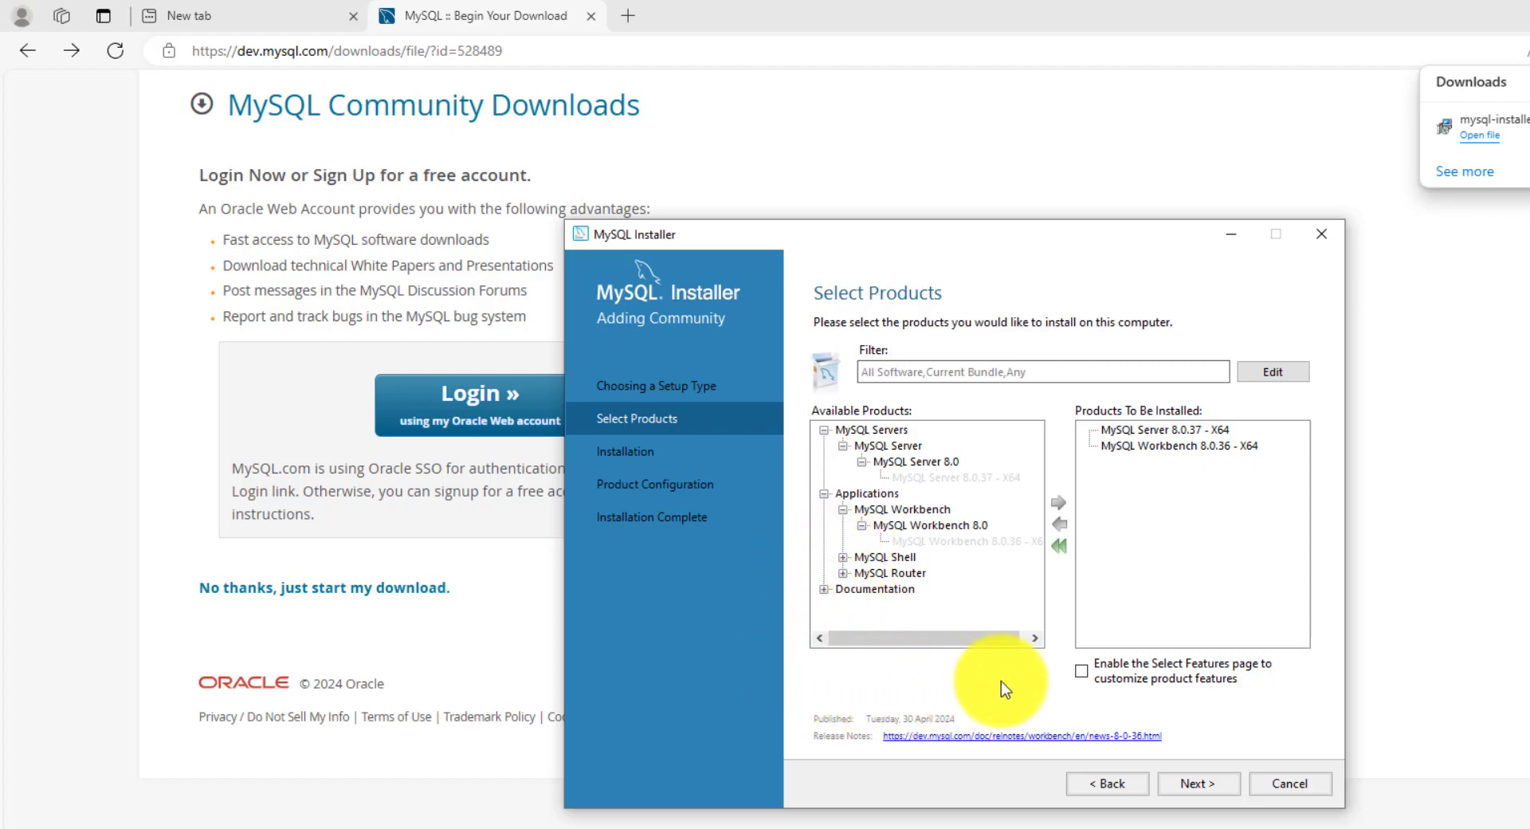
Step: Run the installation of MySQL Server and MySQL Workbench and continue to Product Configuration
click(1198, 782)
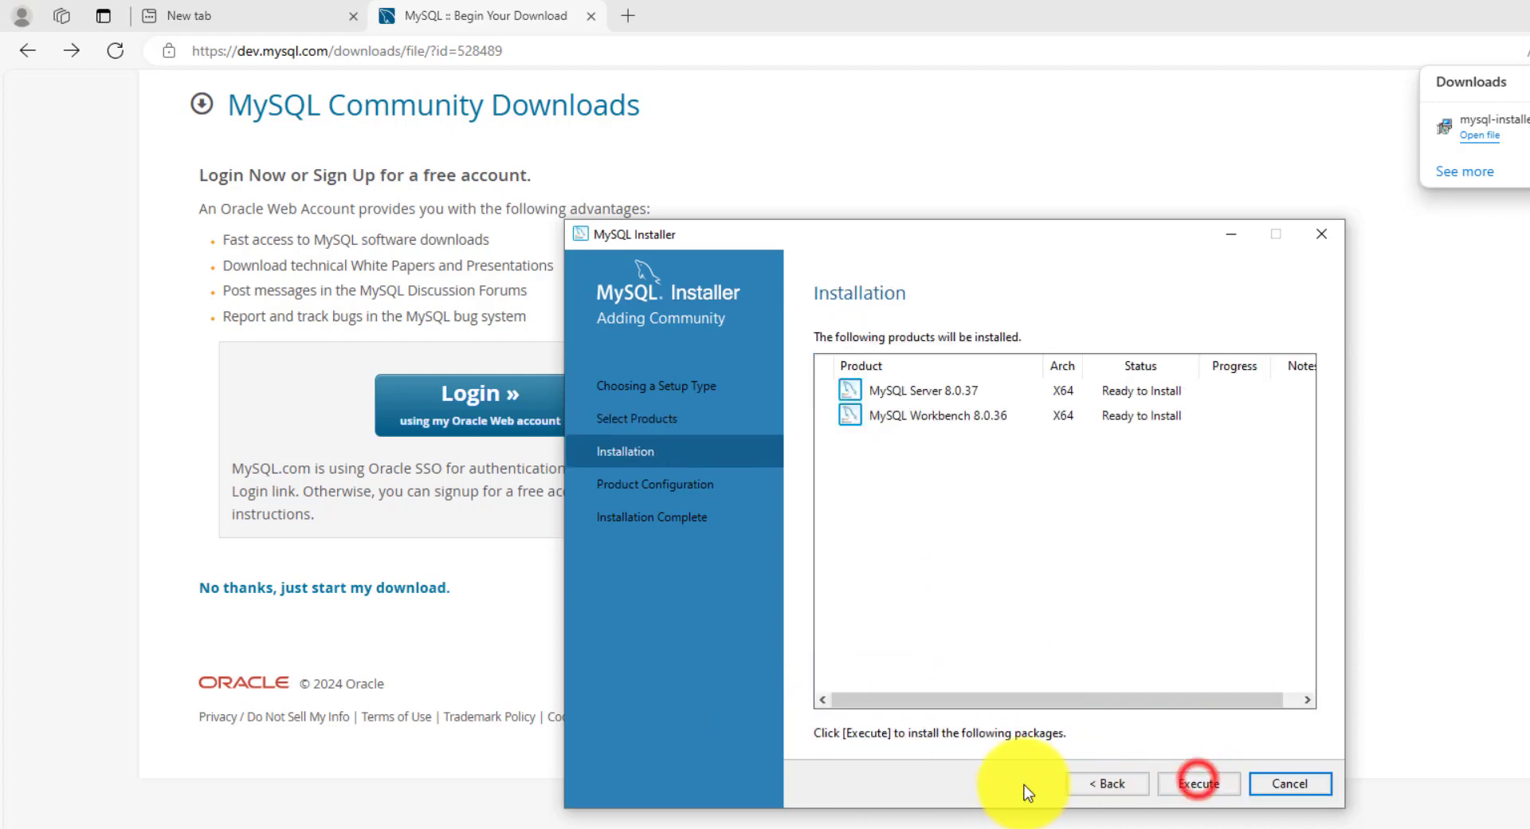
click(1193, 785)
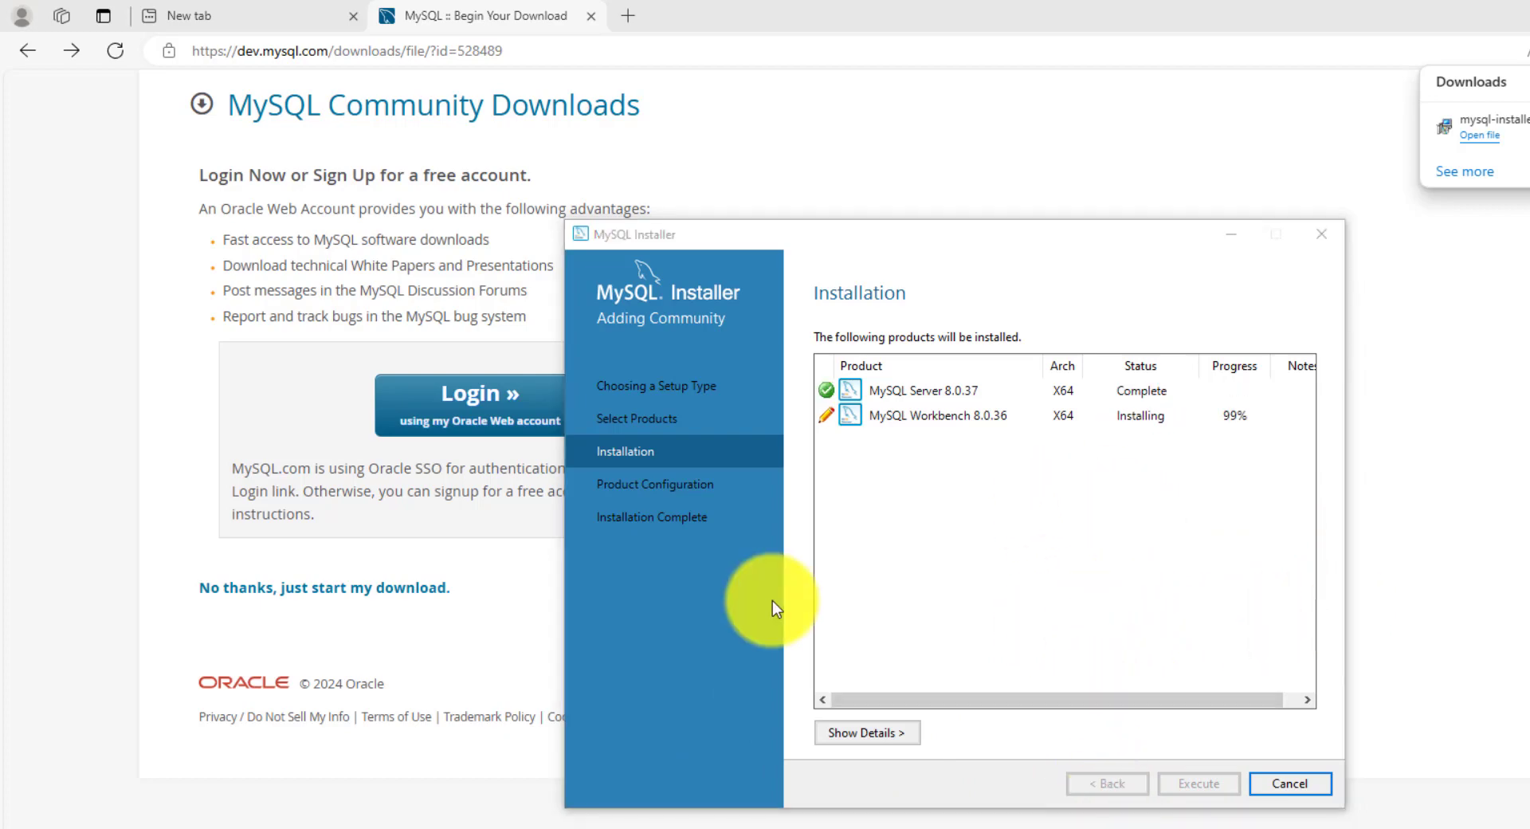
click(1210, 788)
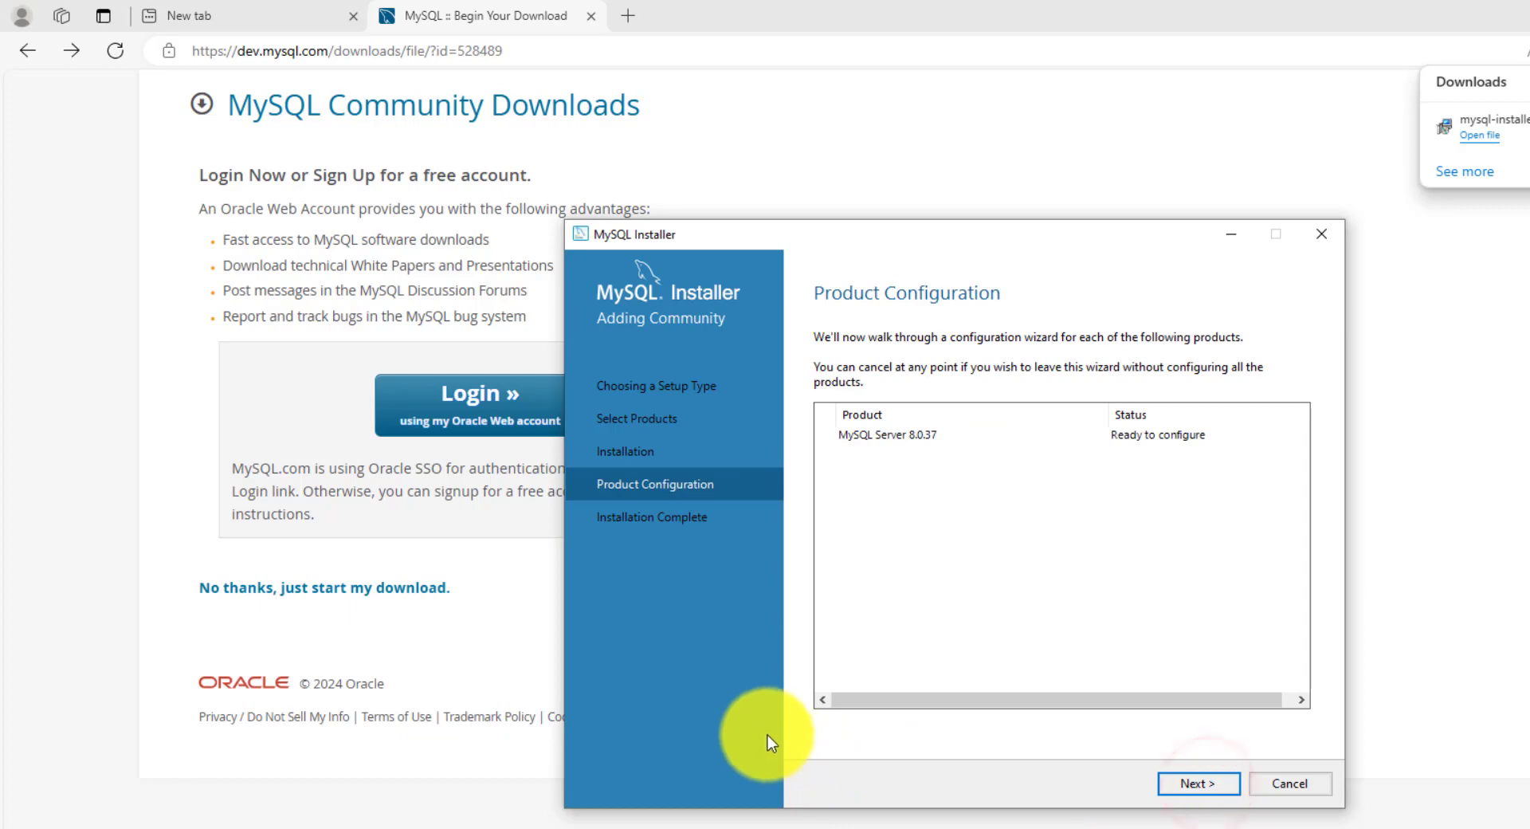
Step: Accept the Development Computer configuration with TCP/IP port 3306 and keep strong password encryption for MySQL Server authentication
click(1193, 786)
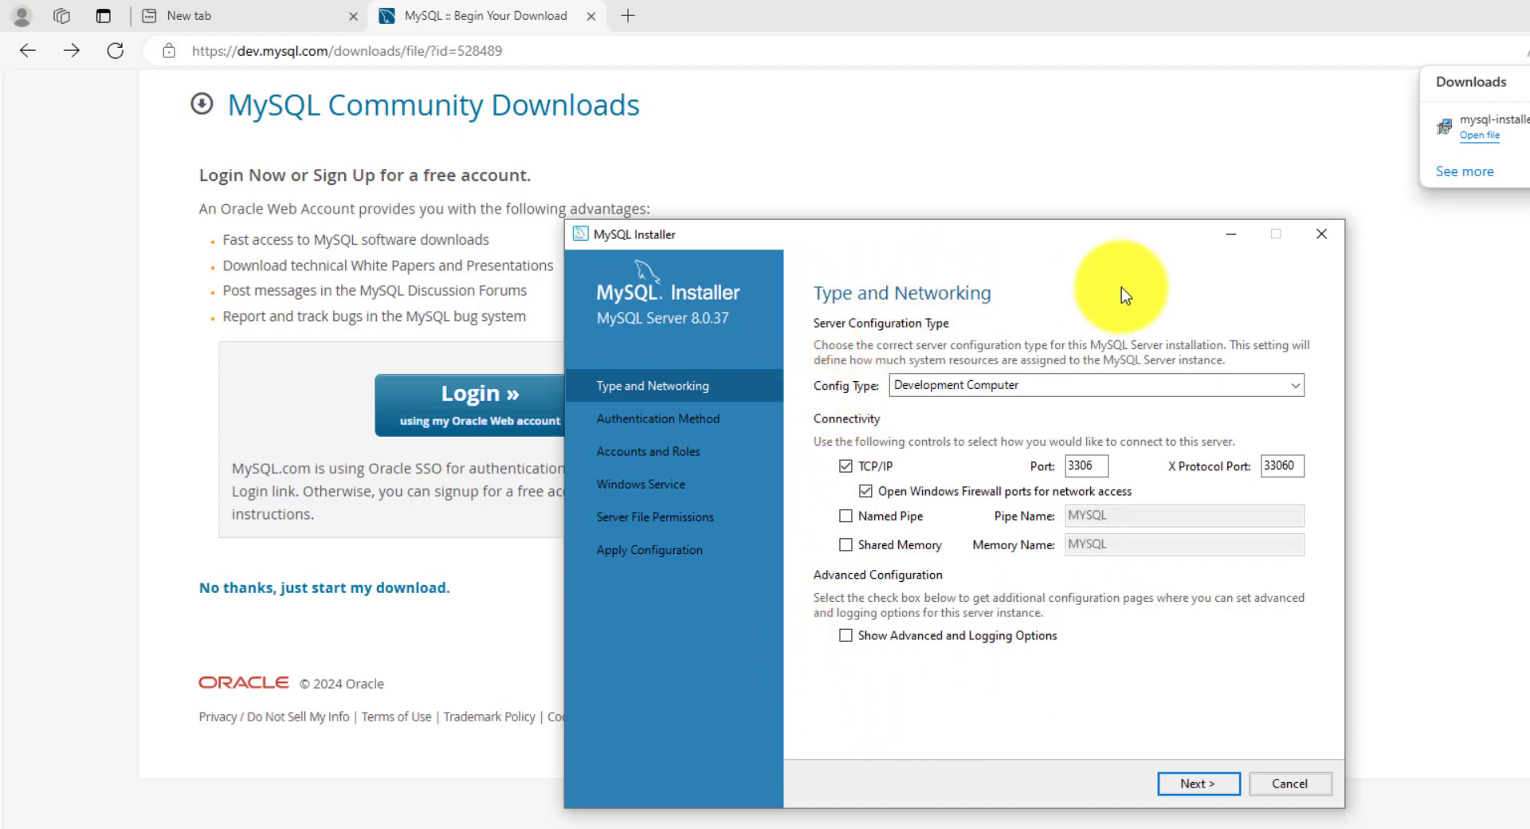
click(1202, 782)
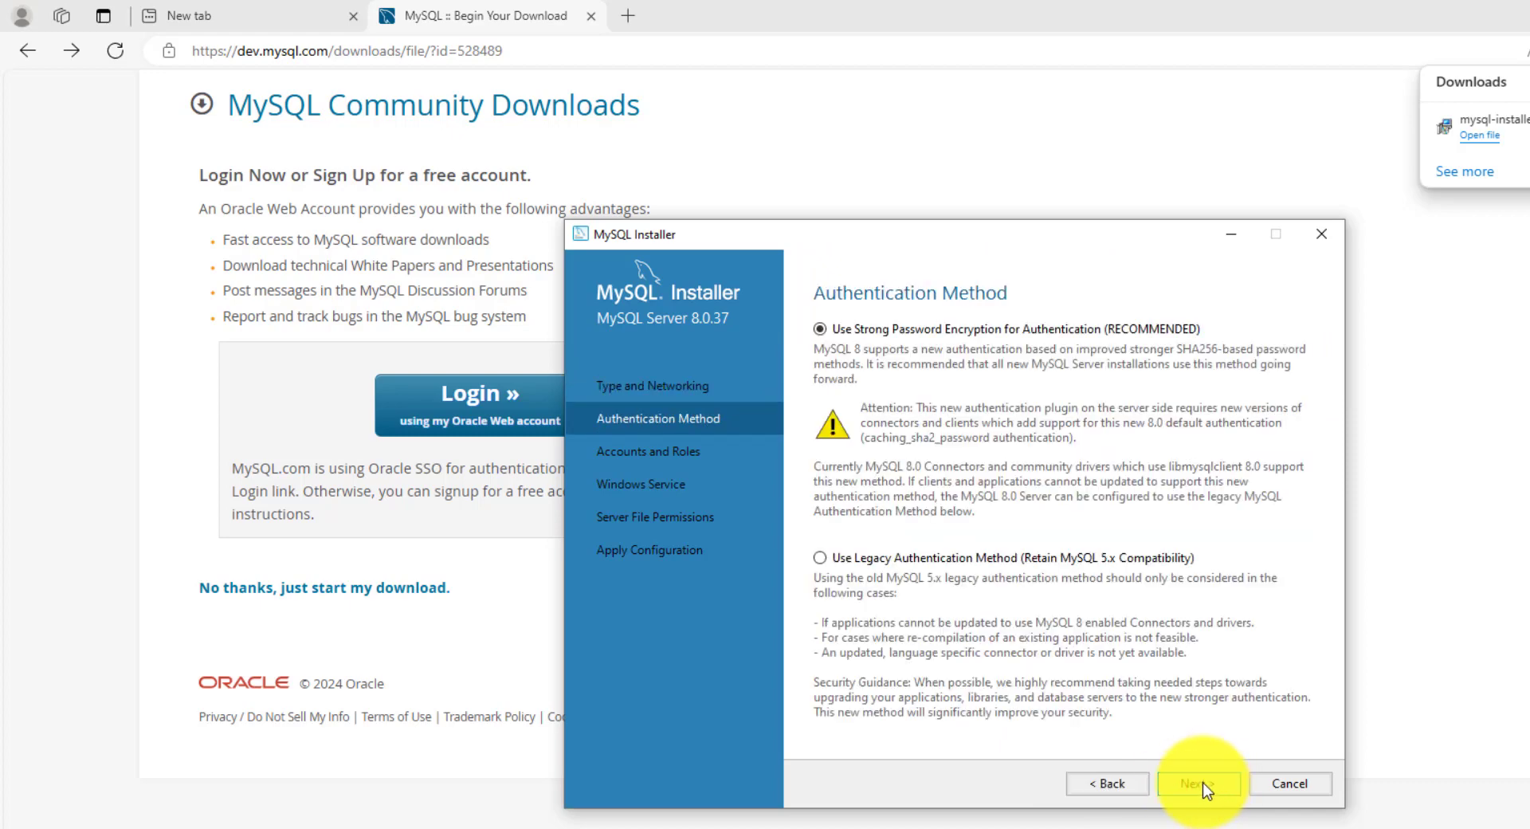
click(1203, 783)
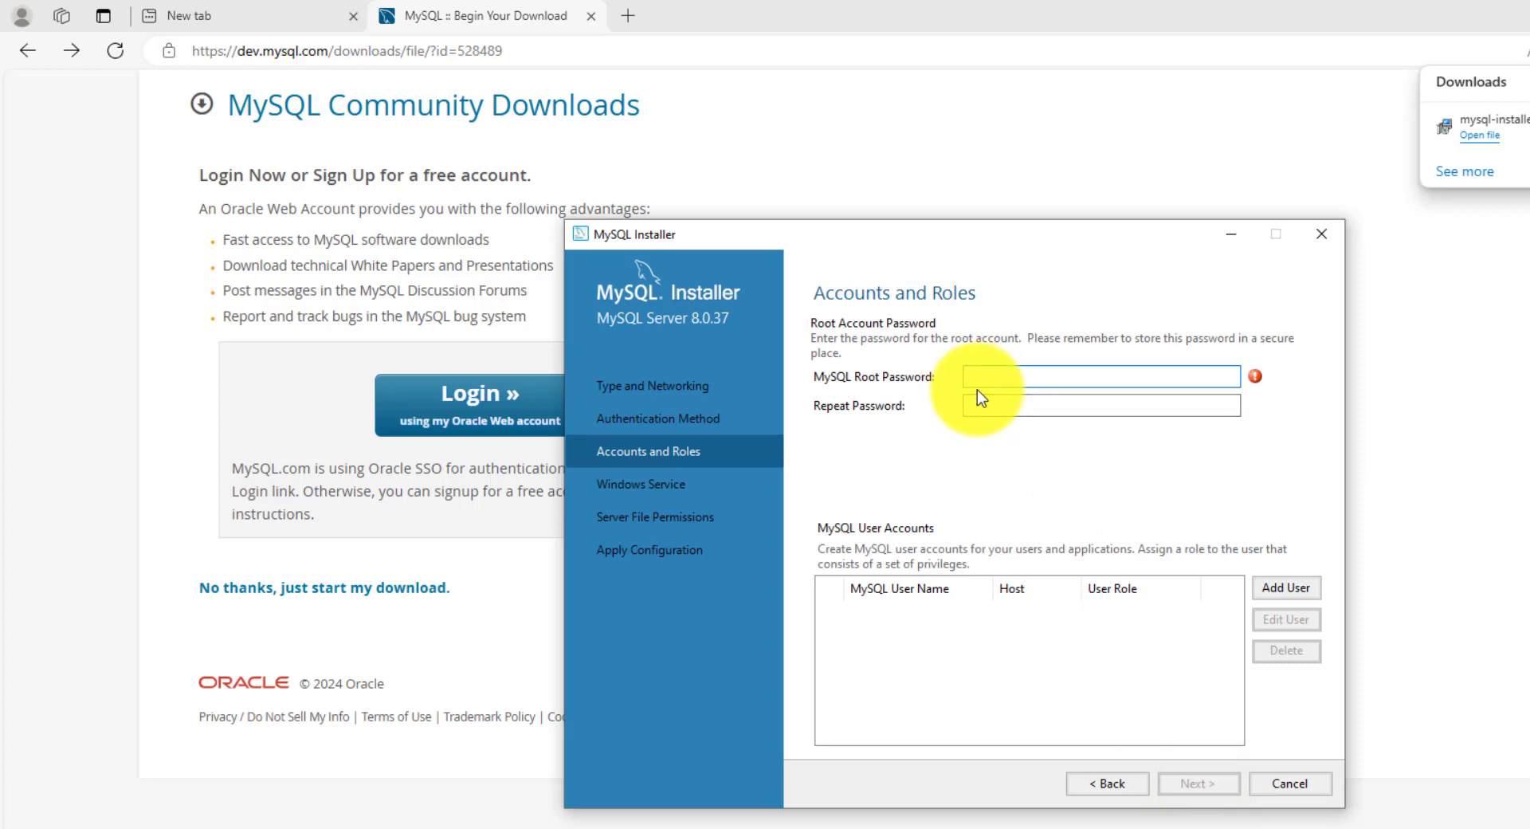
Step: Enter and repeat the MySQL root password, and keep the MySQL80 Windows service starting at system startup under the Standard System Account
key(Tab)
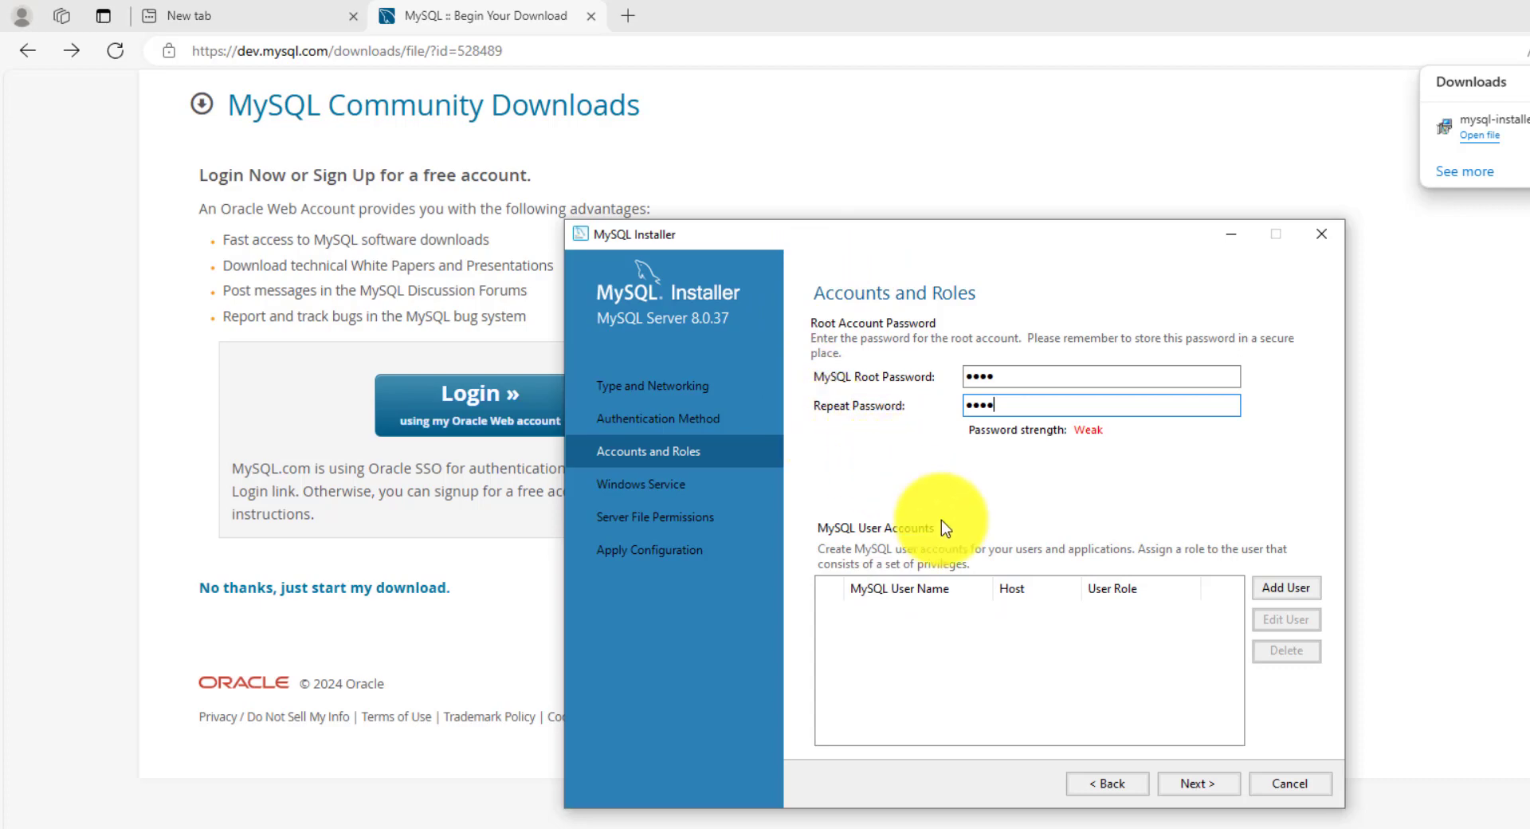
click(1194, 788)
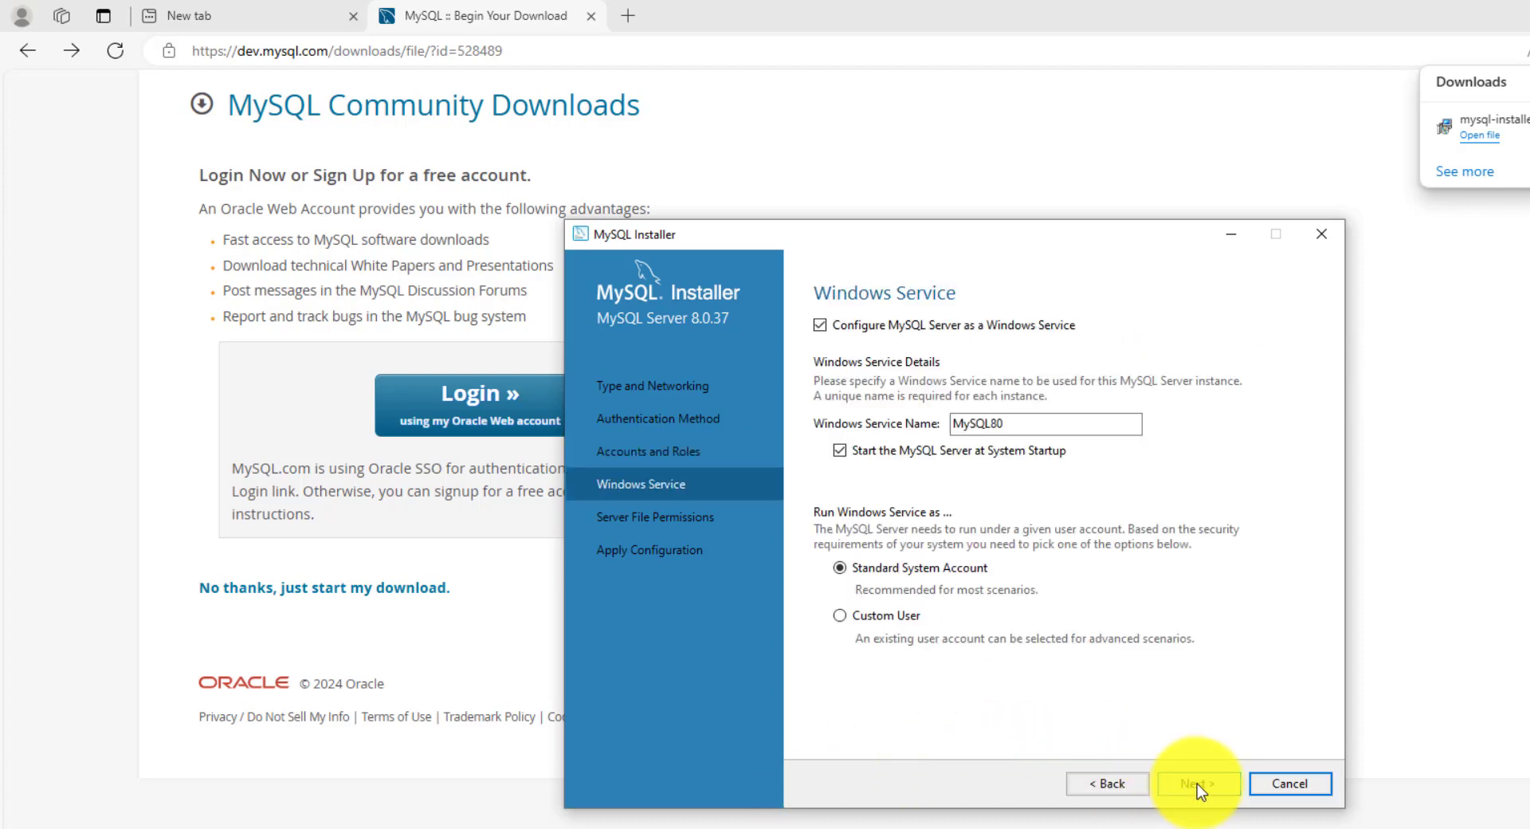
click(1197, 782)
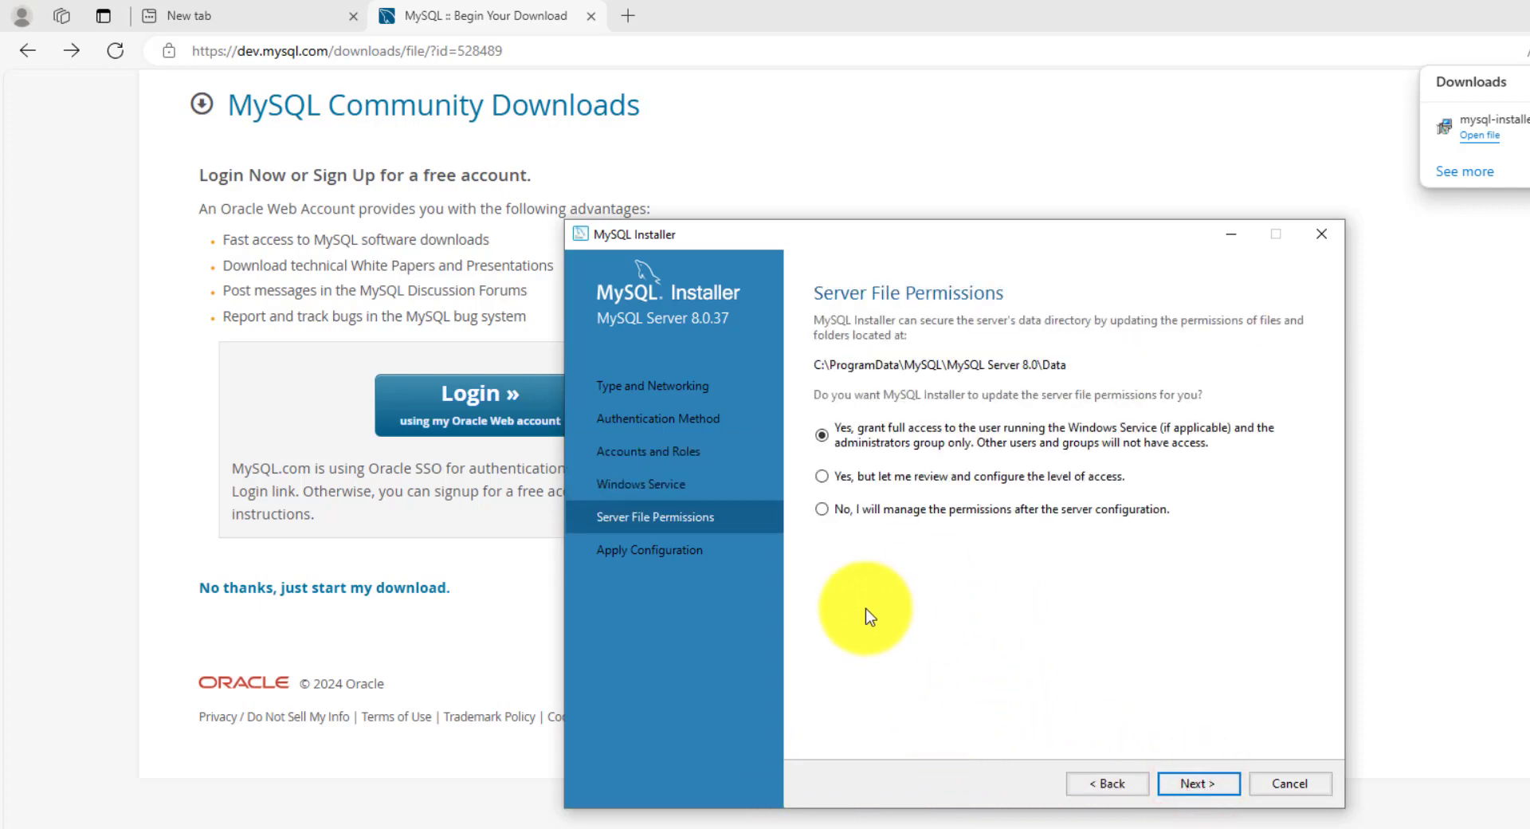
Step: Keep full data directory access for the service user and administrators group only, and apply the MySQL Server 8.0.37 configuration
click(1196, 783)
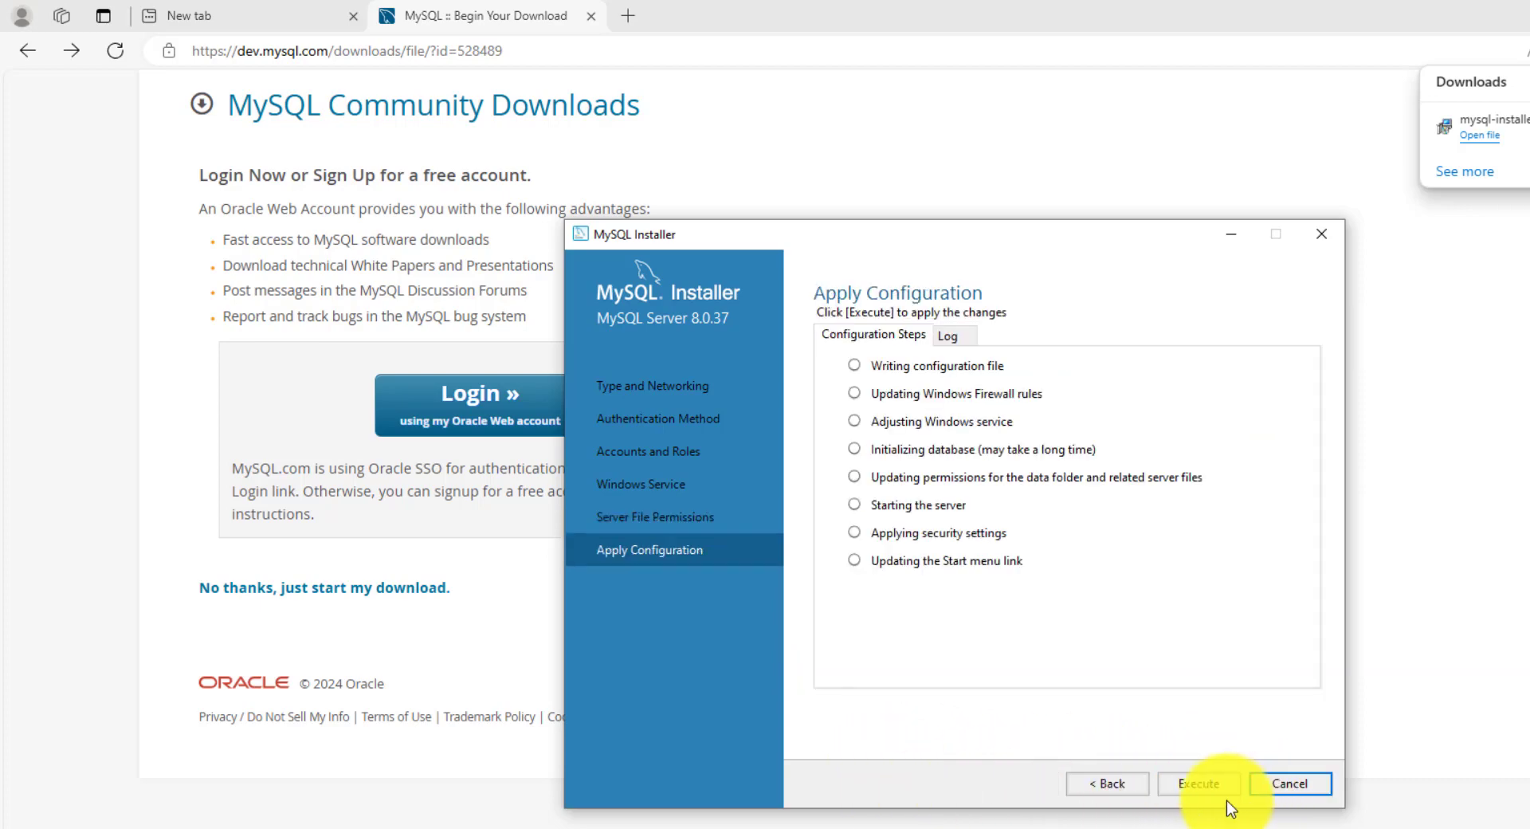
click(1193, 784)
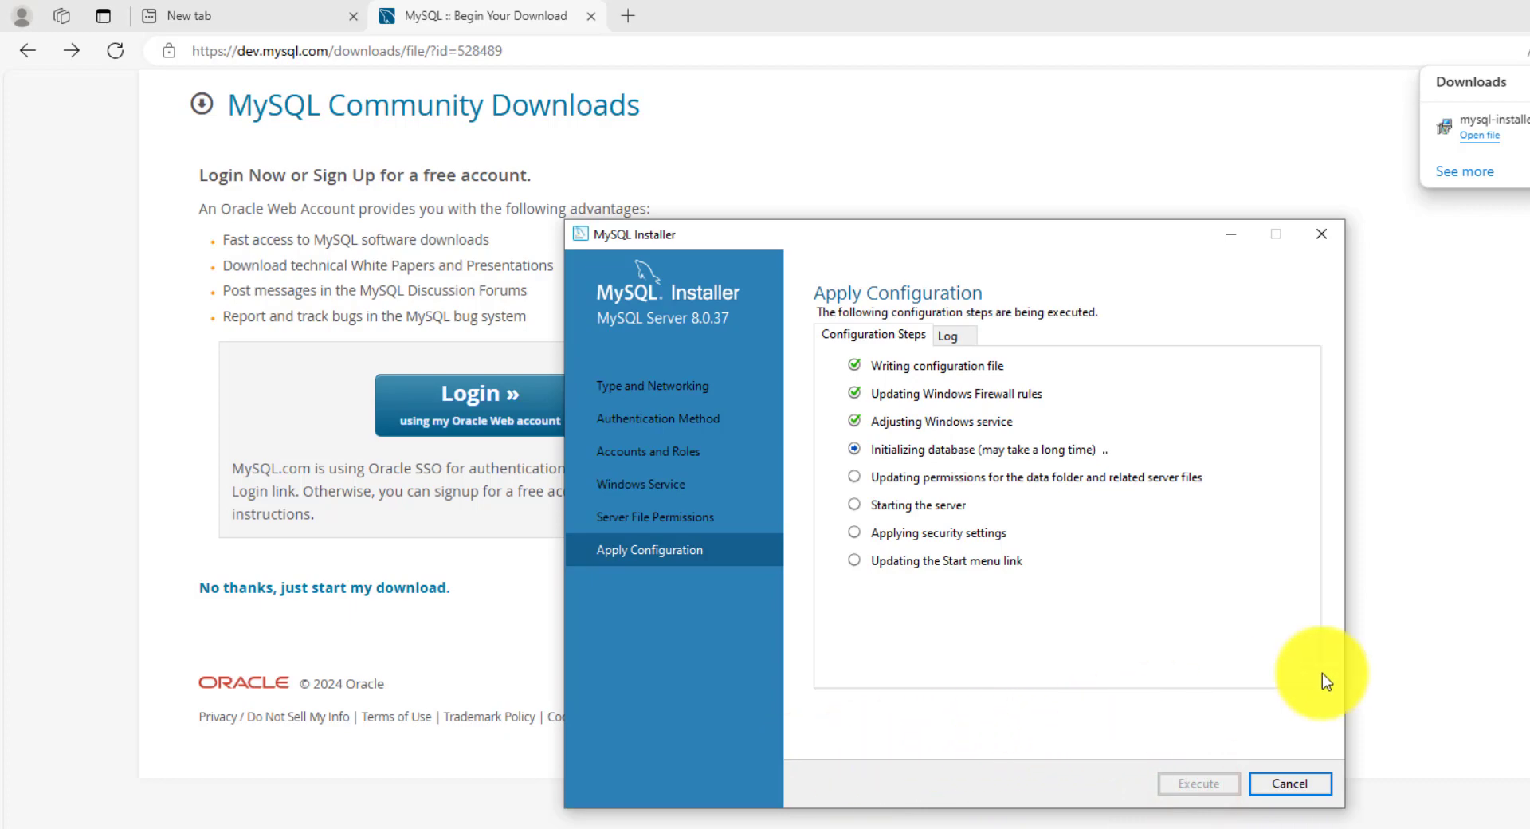
click(1291, 784)
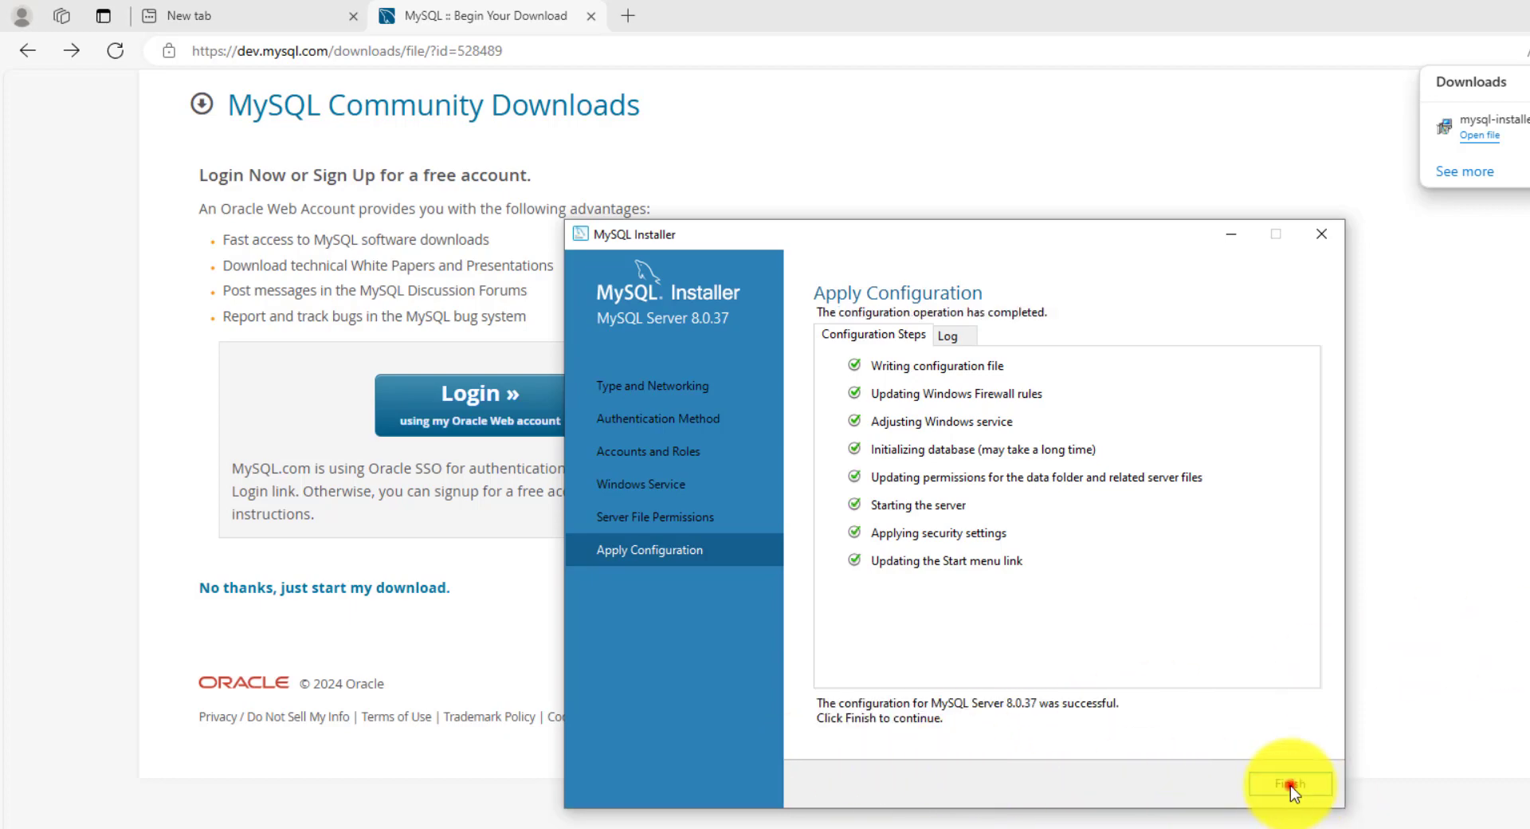
Step: Complete the installation with MySQL Workbench set to start after setup
click(1196, 784)
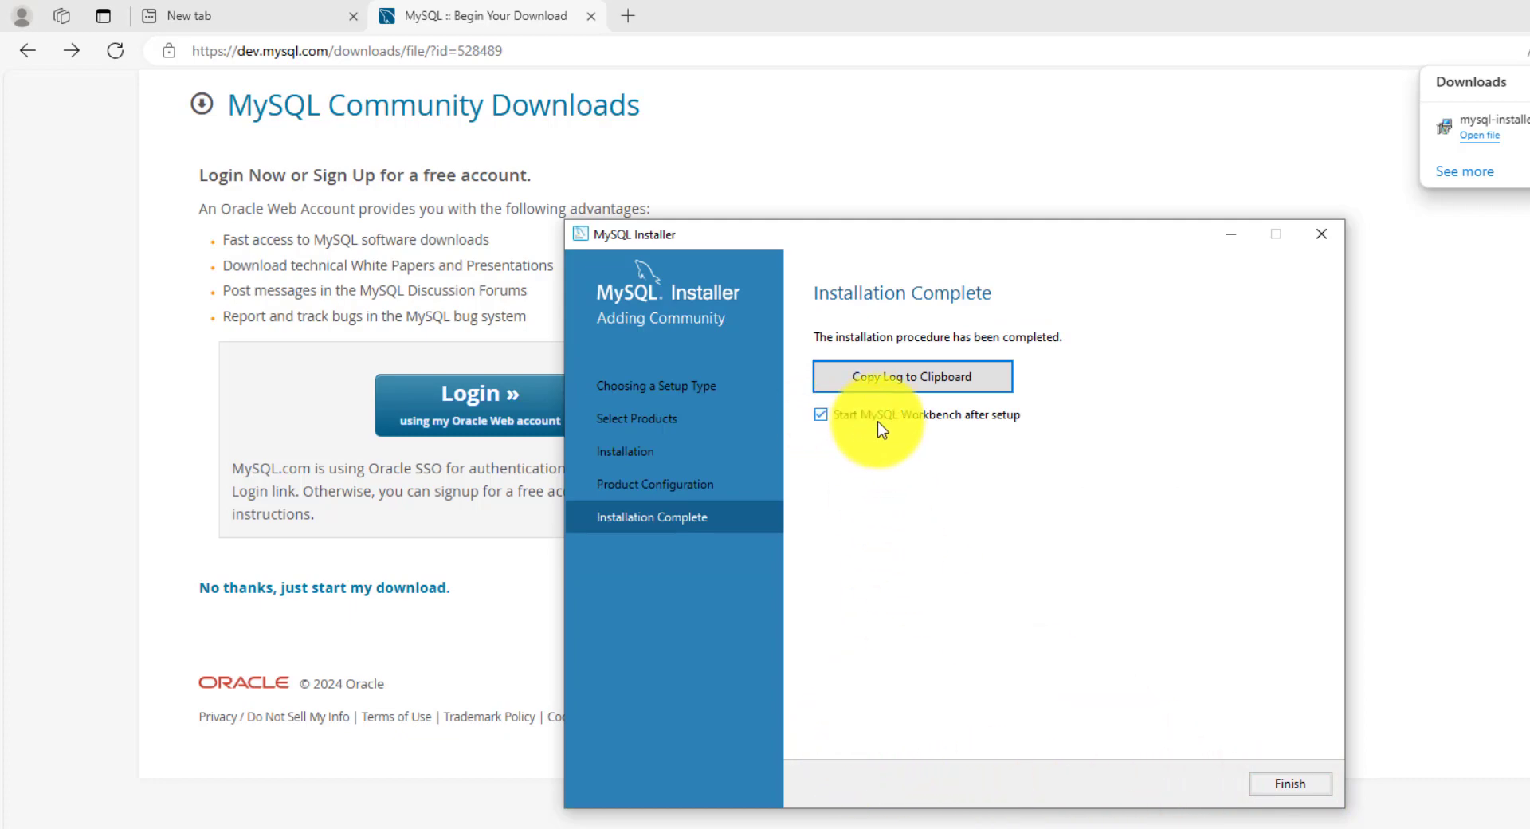
click(1292, 785)
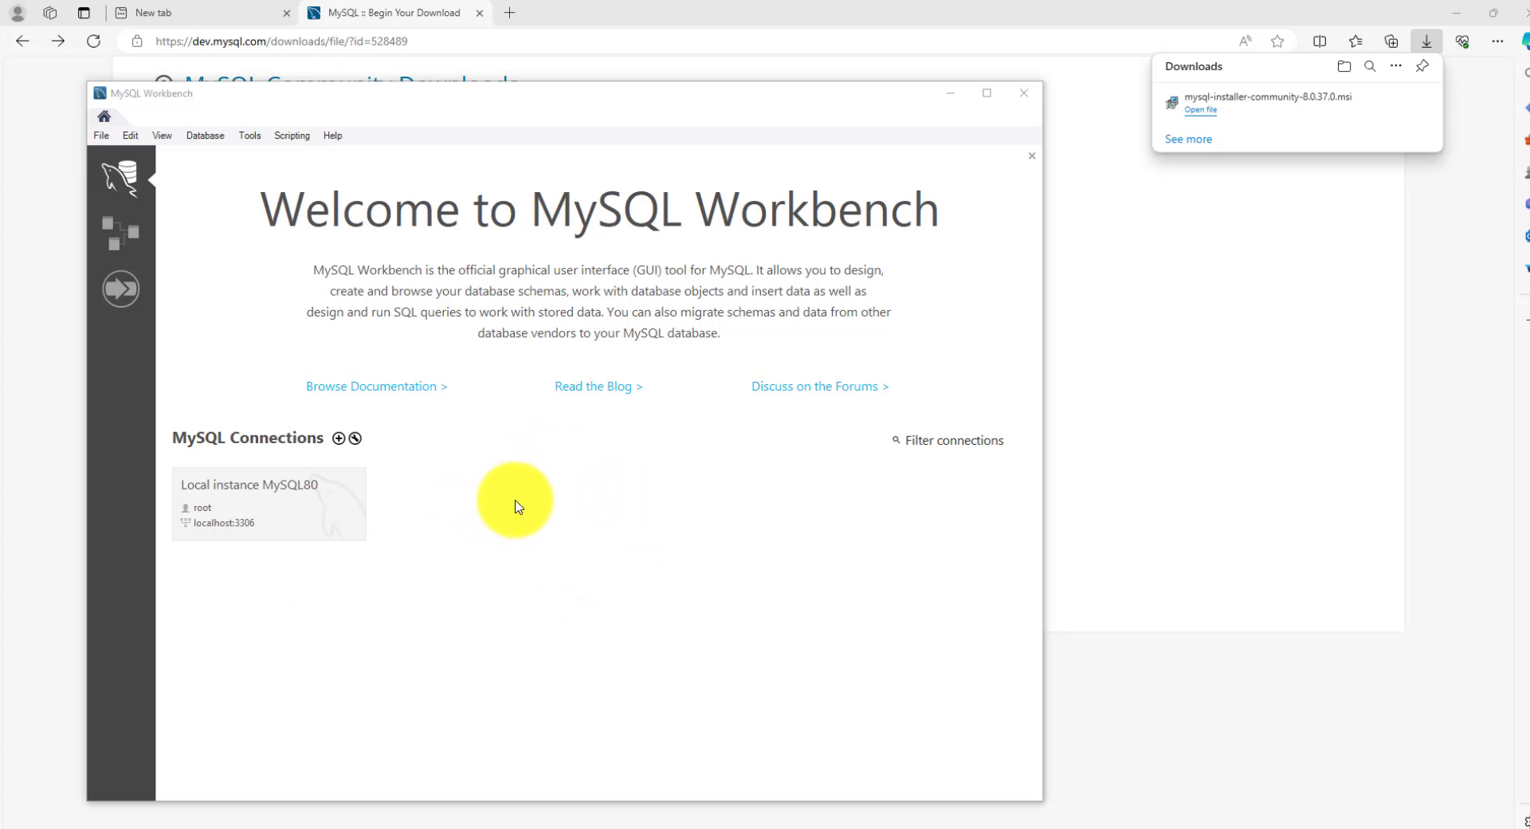
Step: Open the Windows Services console and look up the MySQL80 service to check its status
click(108, 826)
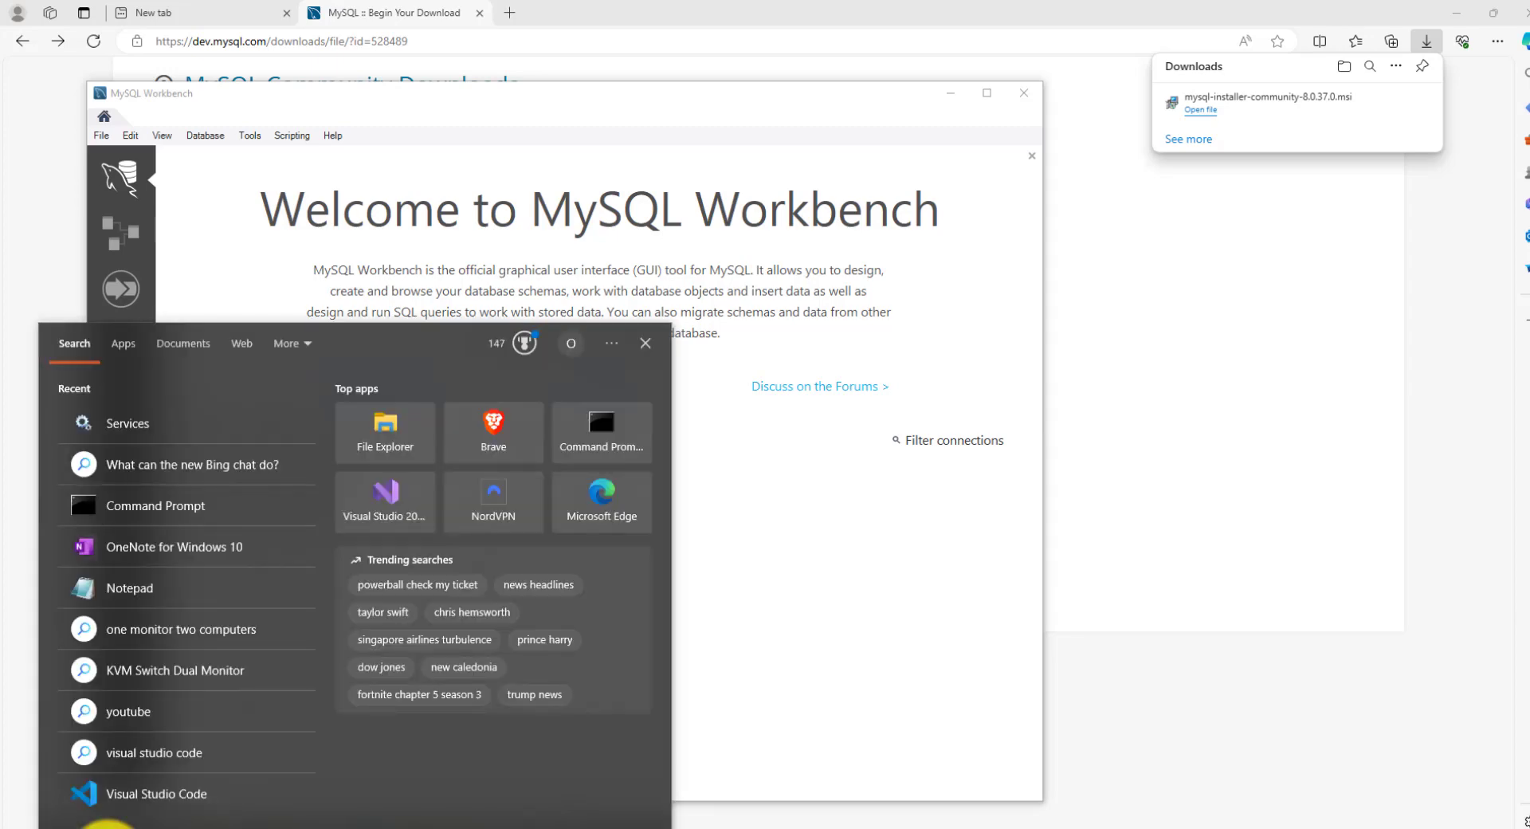
text(service)
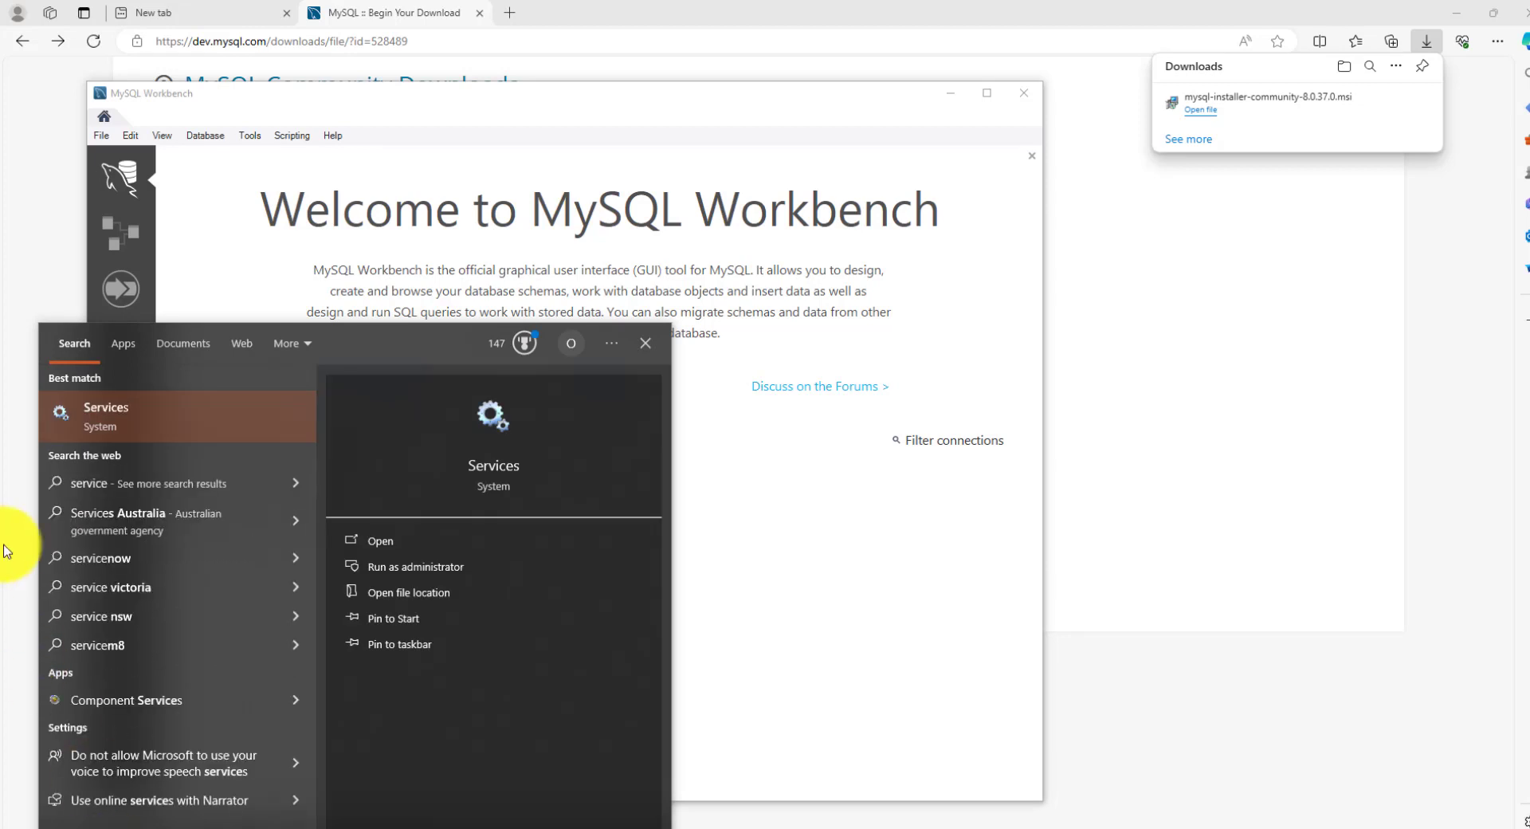
click(189, 411)
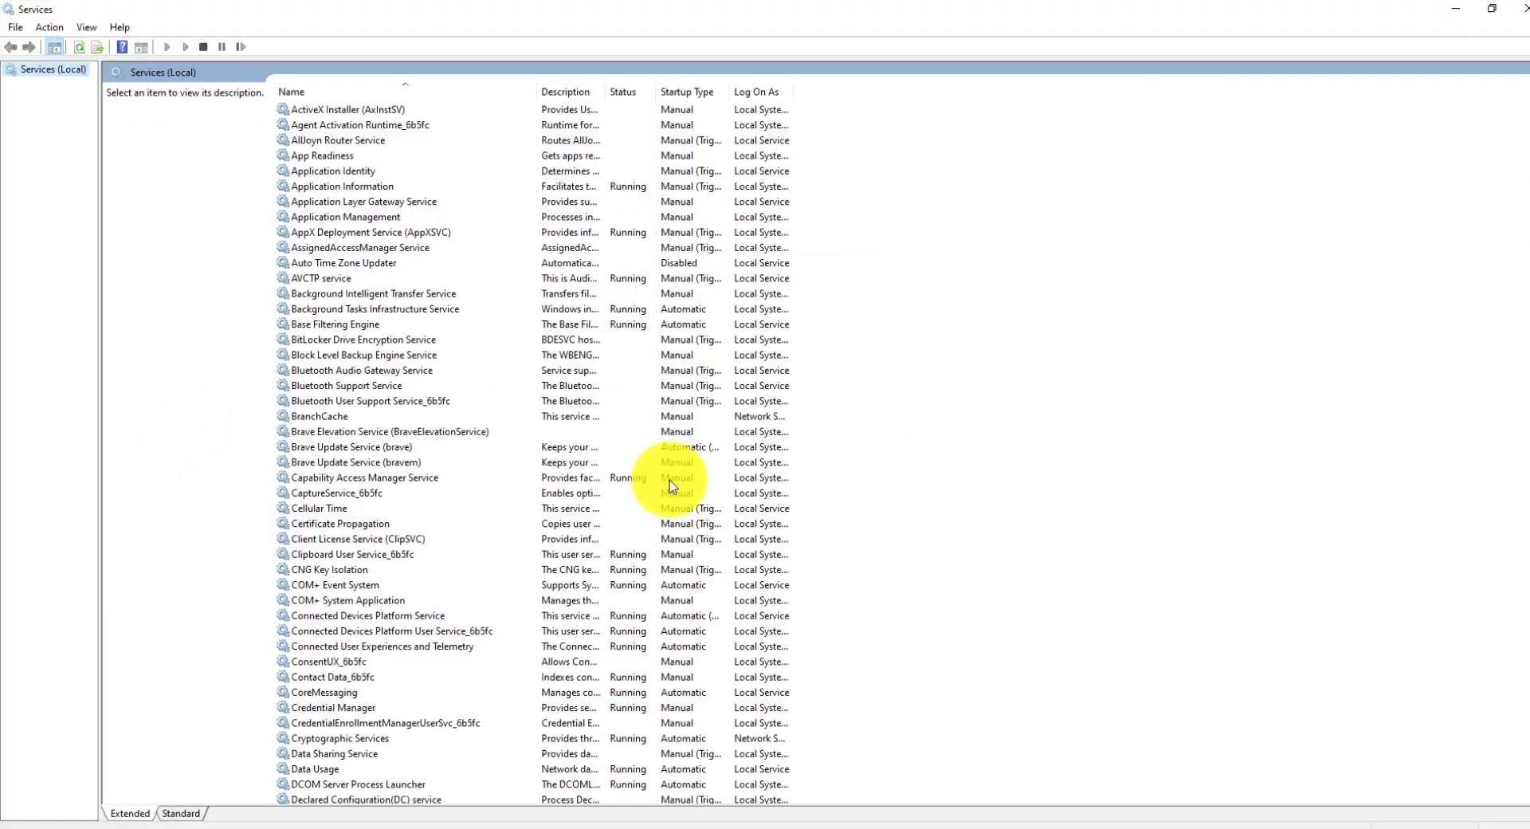
click(347, 187)
text(my)
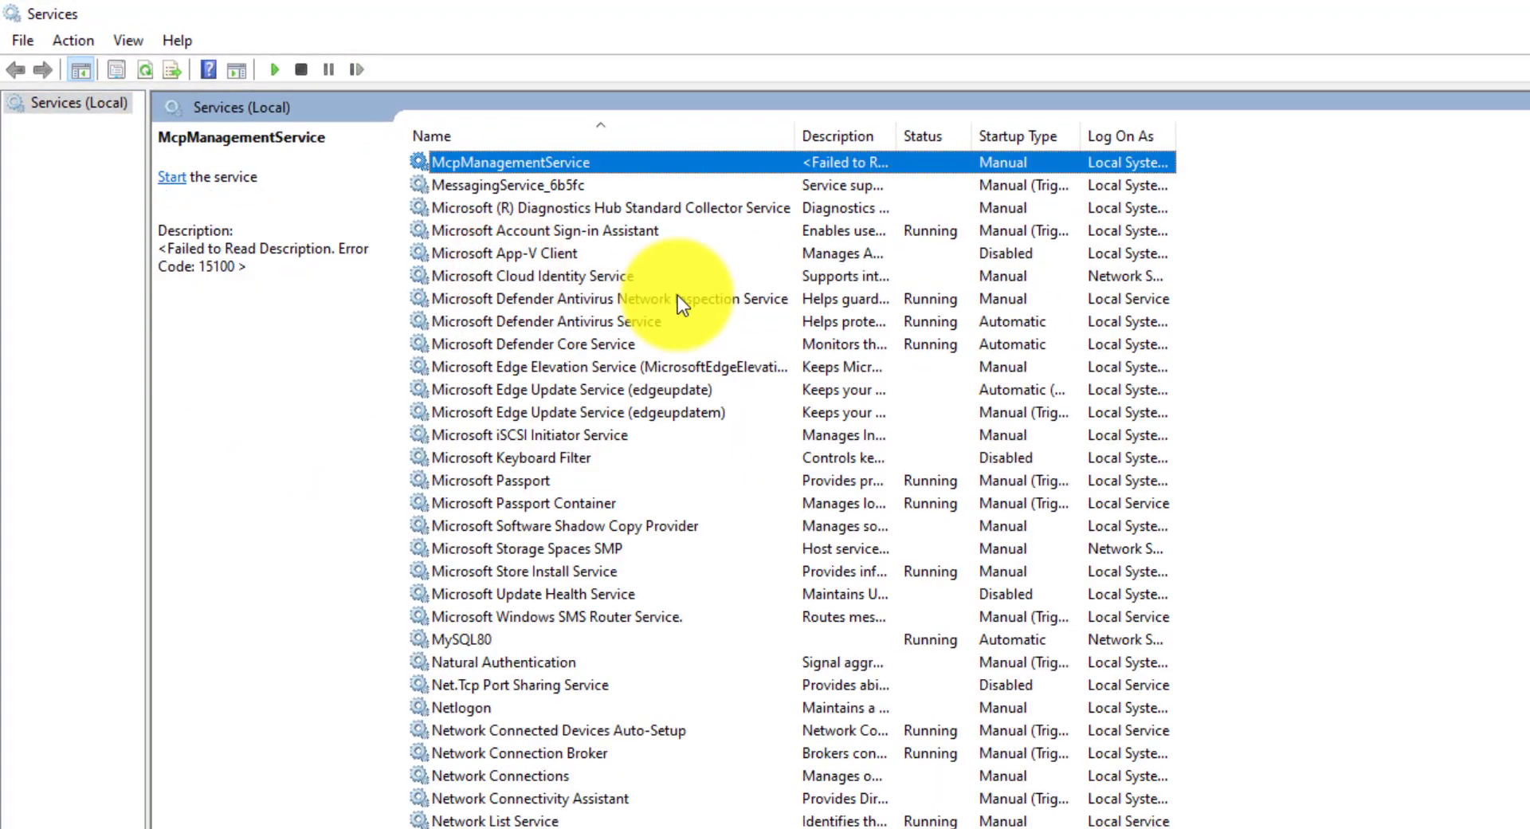